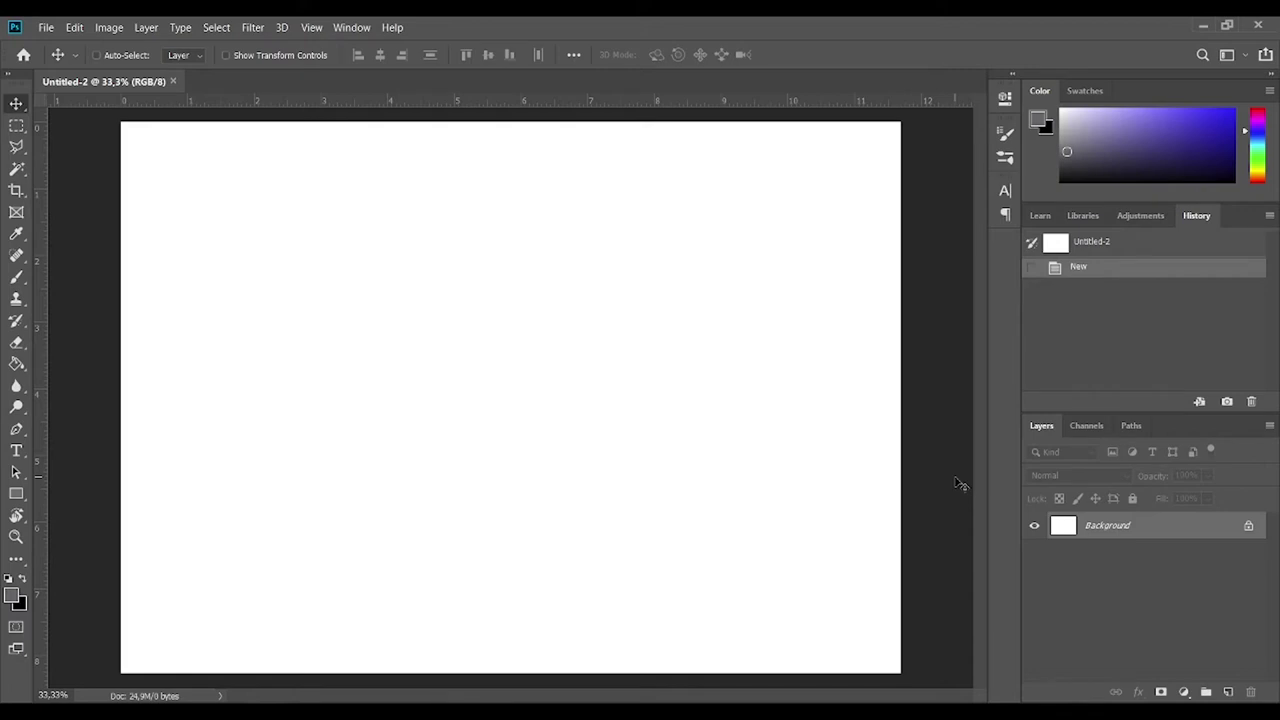
# Open Filter > Render > Tree, previewing a default 1: Oak Tree
pyautogui.click(253, 28)
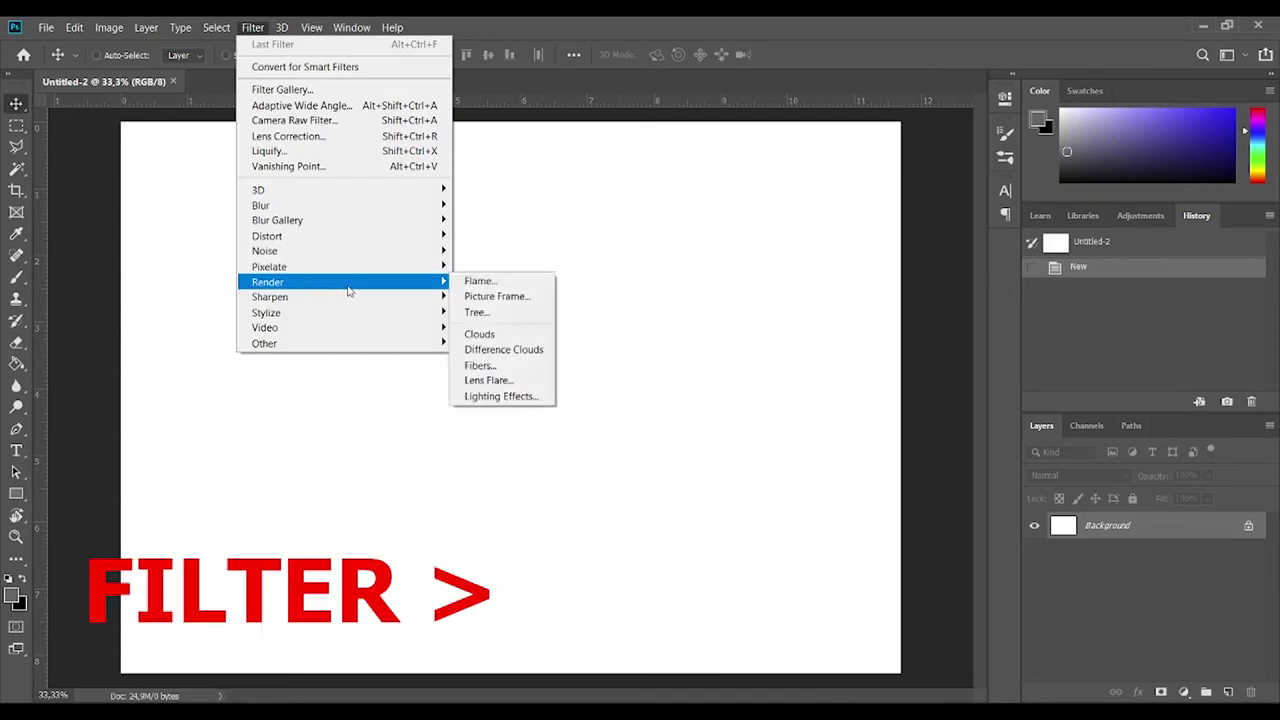
pyautogui.moveTo(268, 282)
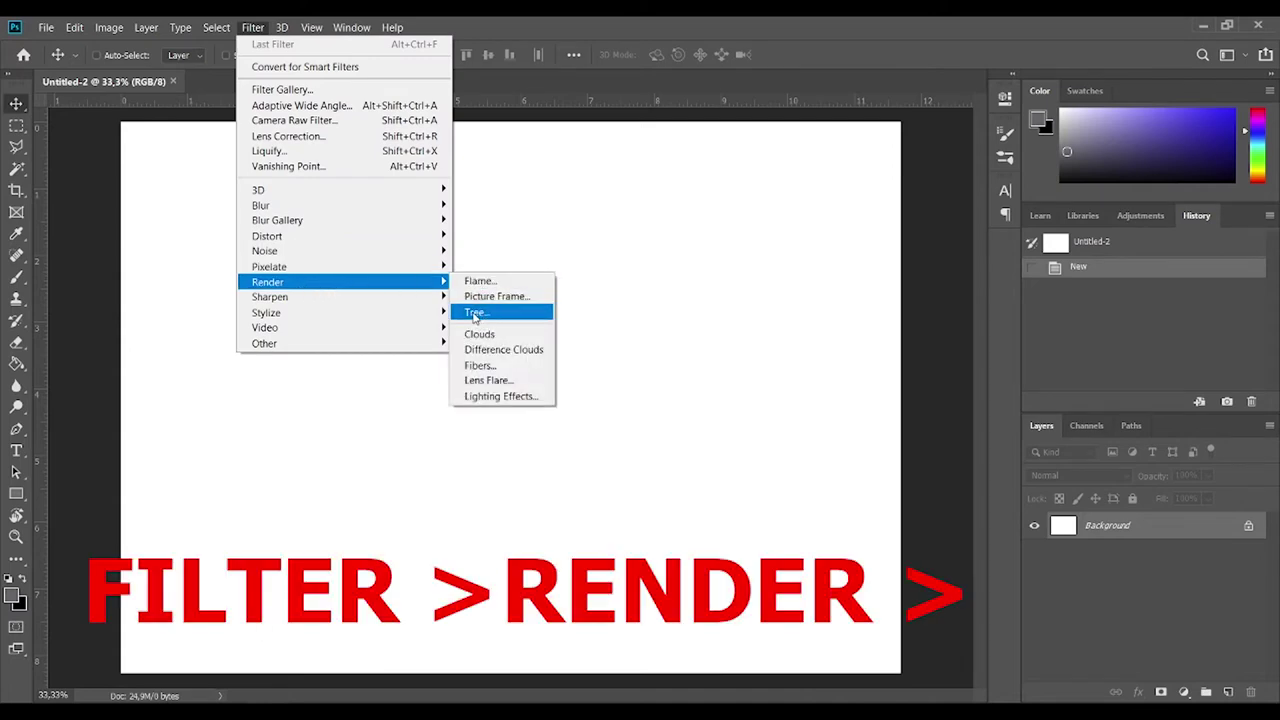
pyautogui.click(490, 318)
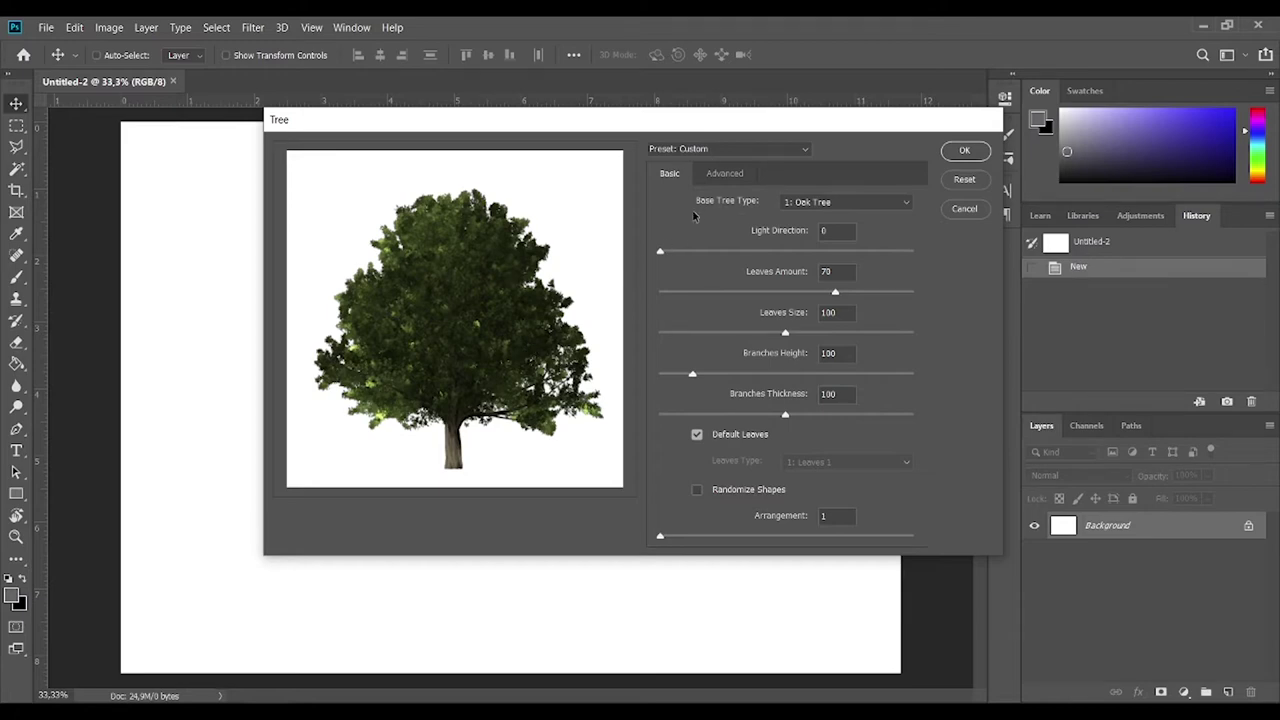
# Preview Maple Tree, Willow Tree and Shrub as the base tree type
pyautogui.click(853, 204)
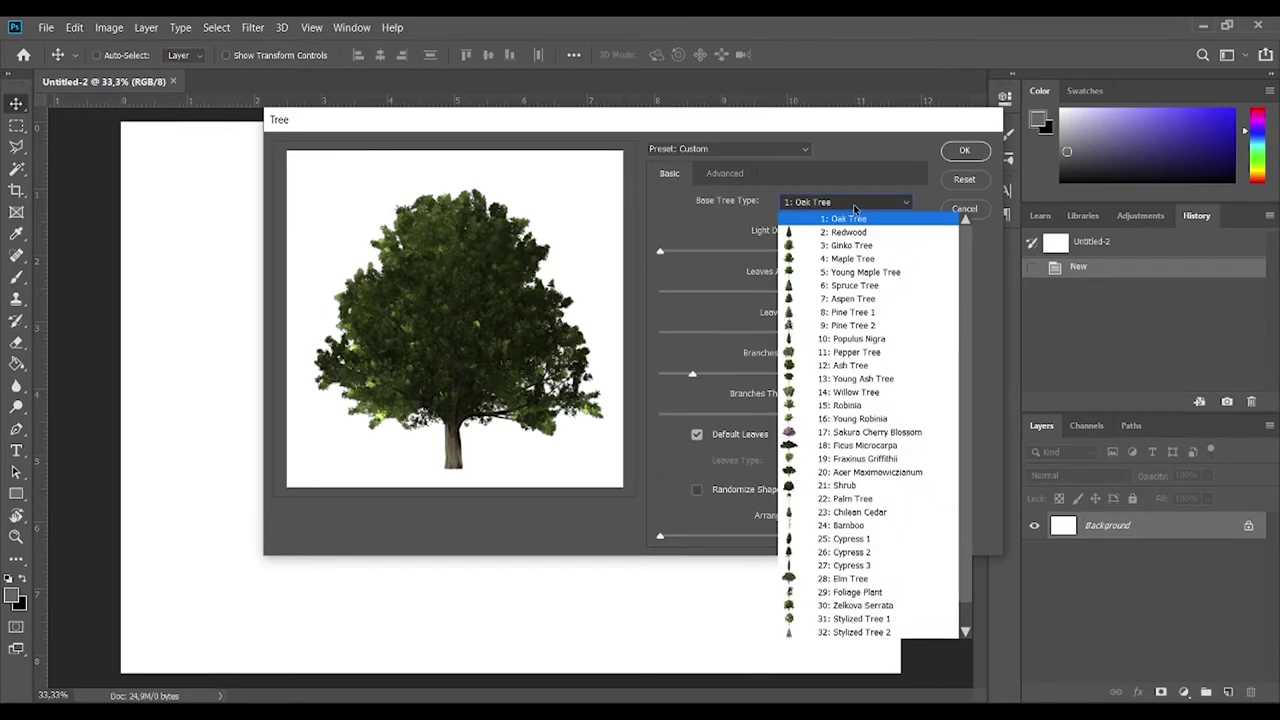
pyautogui.scroll(-1, 850, 450)
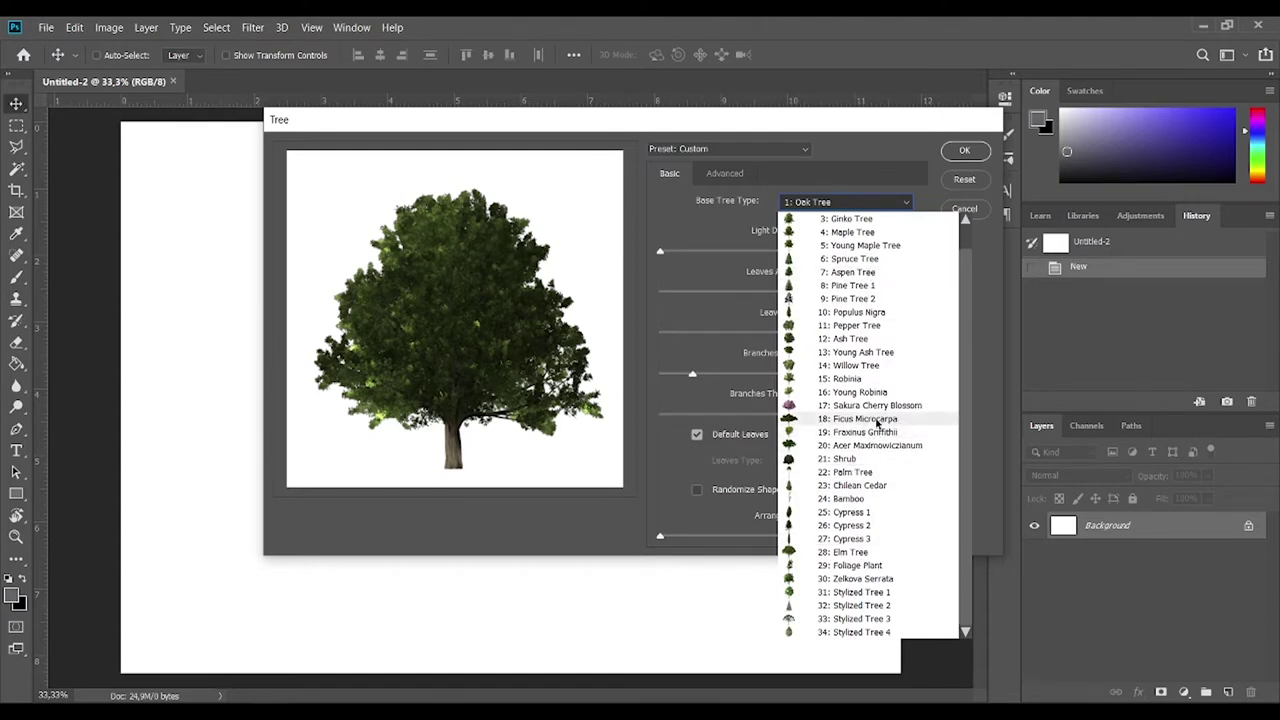
pyautogui.scroll(1, 876, 424)
pyautogui.scroll(-1, 862, 290)
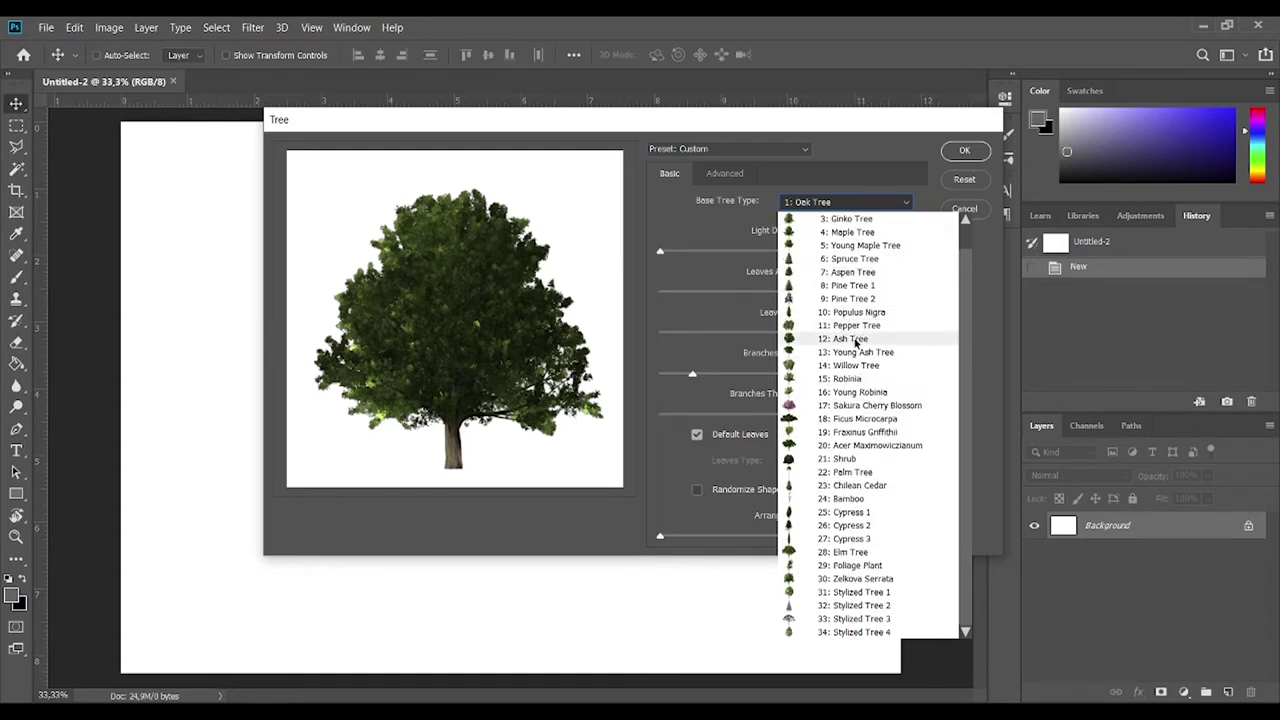
pyautogui.scroll(1, 855, 343)
pyautogui.click(860, 259)
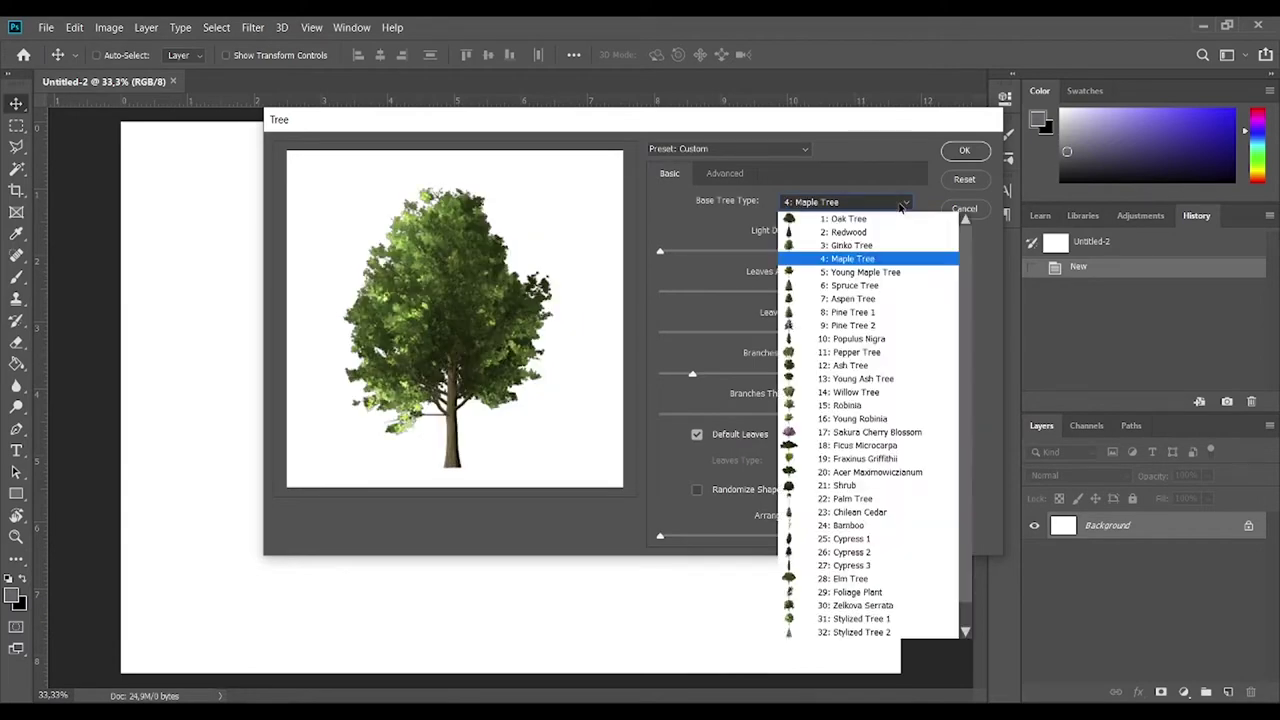
pyautogui.click(898, 203)
pyautogui.click(852, 392)
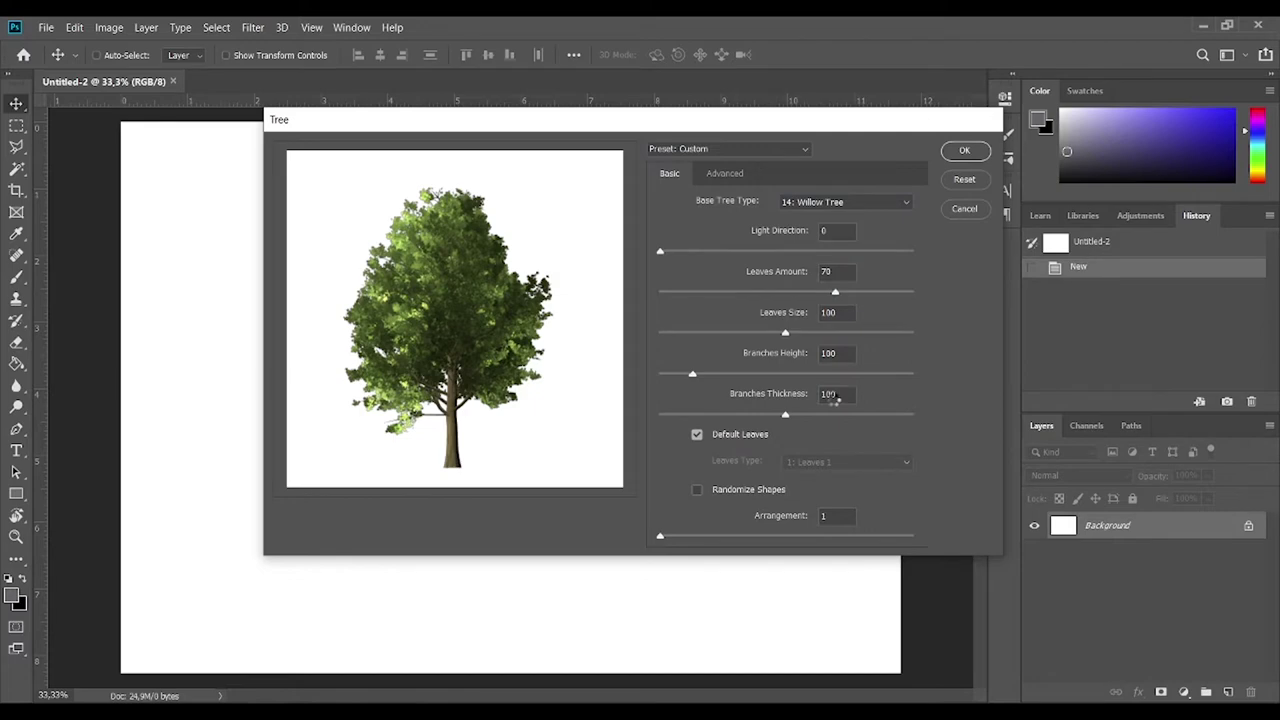
pyautogui.click(908, 206)
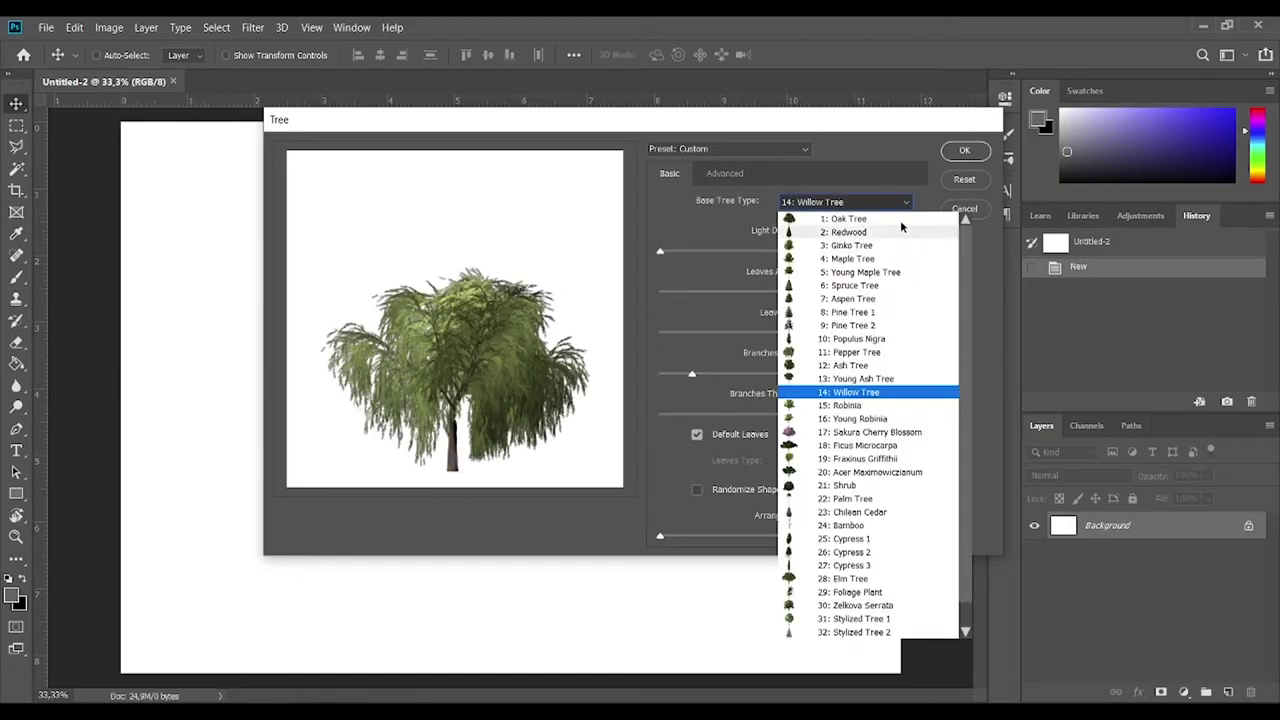
pyautogui.click(858, 486)
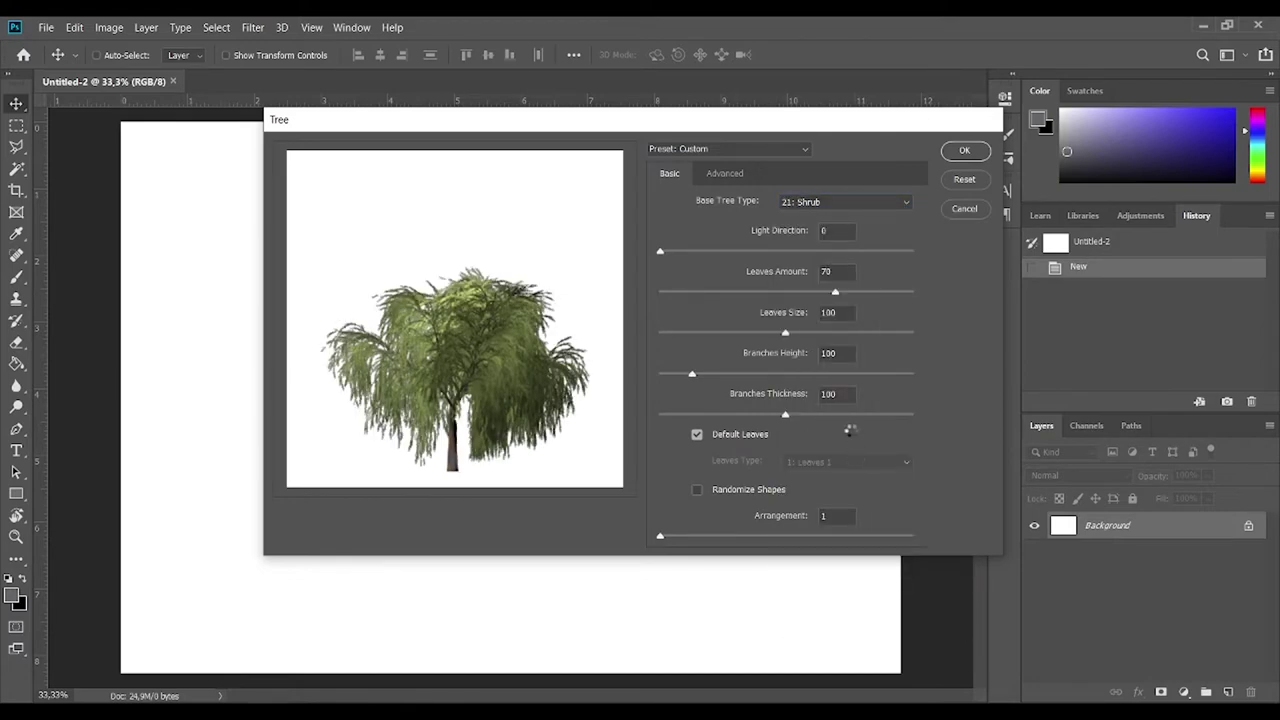
# Preview Aspen and Maple again, then set the base tree to 30: Zelkova Serrata
pyautogui.click(913, 206)
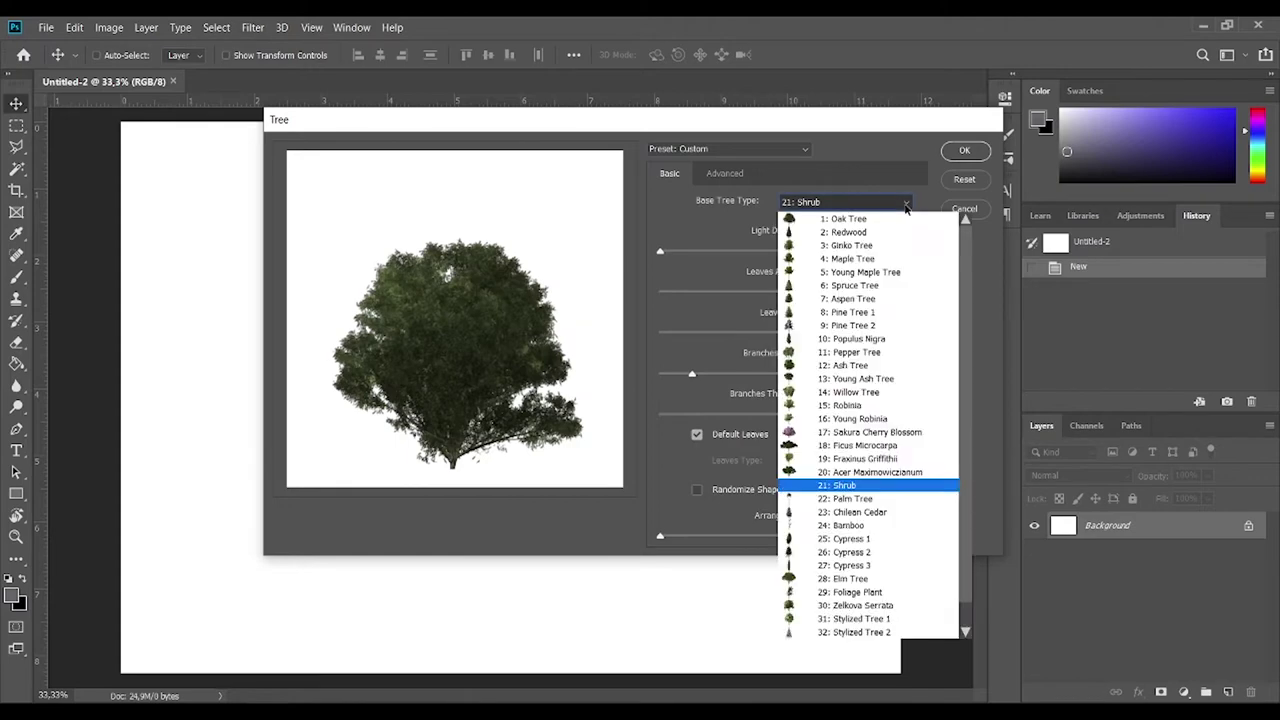
pyautogui.click(858, 302)
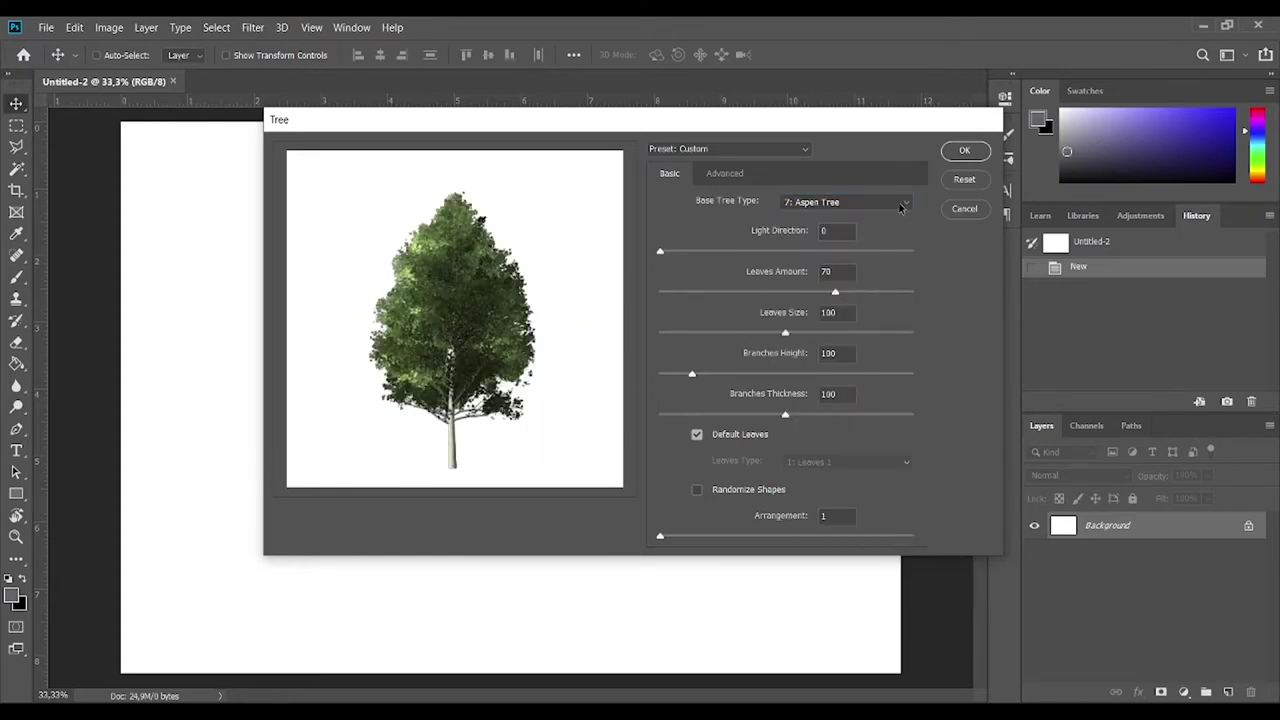
pyautogui.click(906, 206)
pyautogui.click(862, 259)
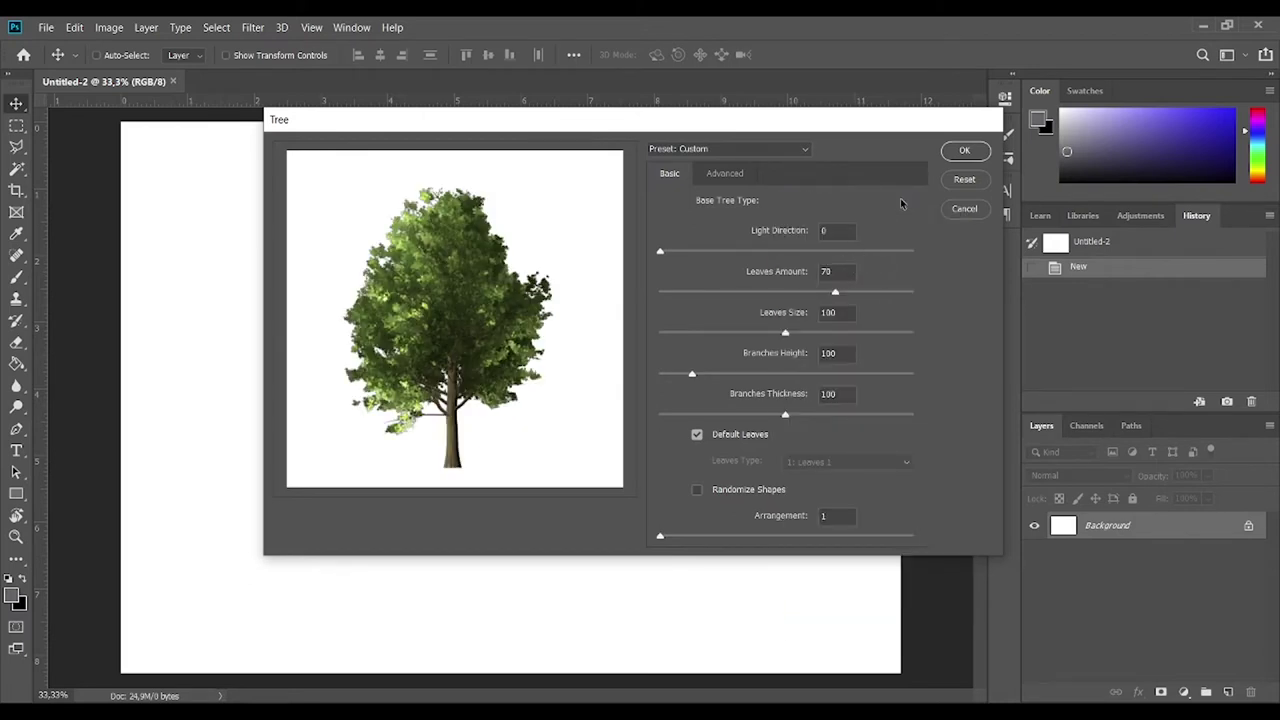
pyautogui.click(903, 202)
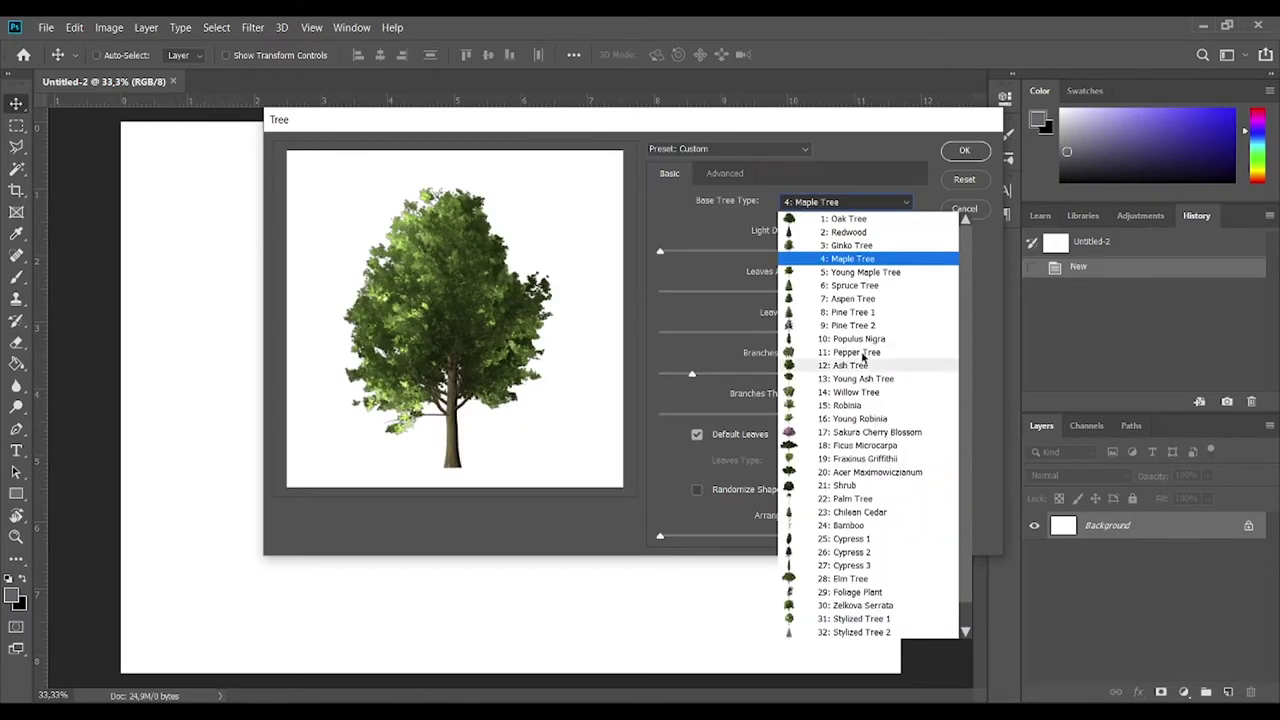
pyautogui.click(866, 606)
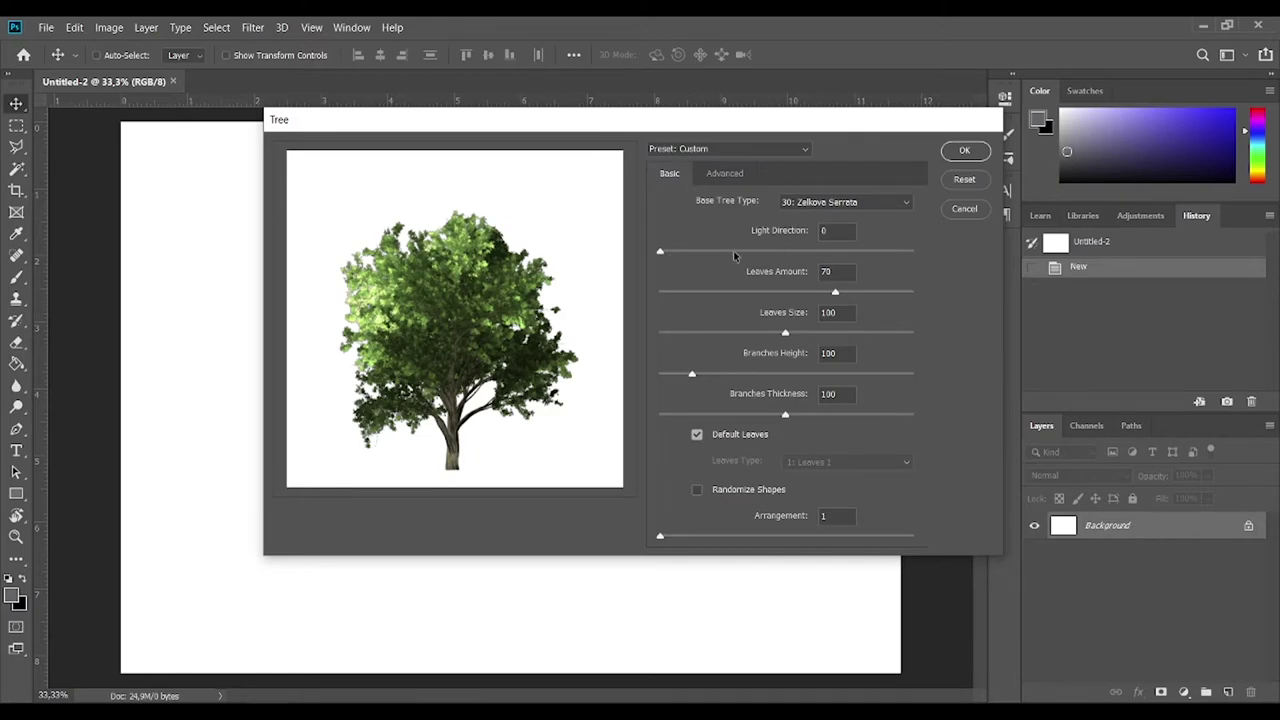
# Render the tree with Light Direction 69, Leaves Amount 43, Leaves Size 138, Branches Height 137, Thickness 117
pyautogui.moveTo(660, 252); pyautogui.dragTo(678, 254)
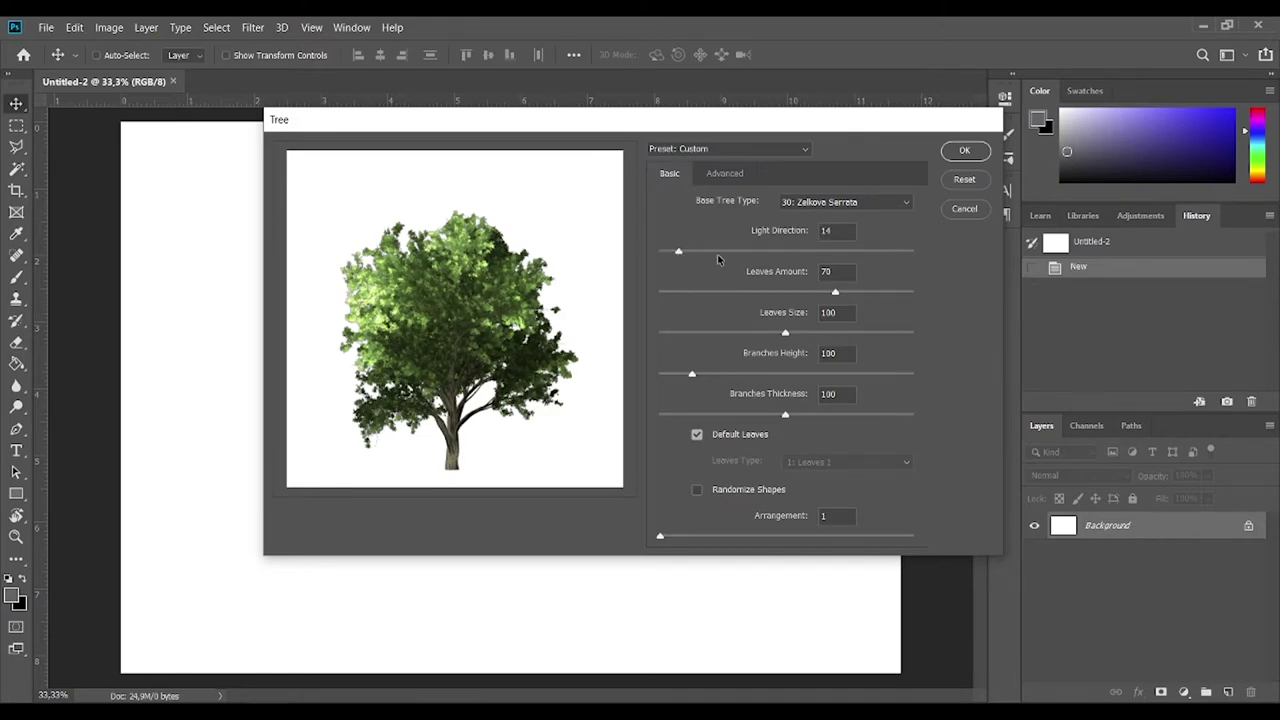
pyautogui.moveTo(679, 252); pyautogui.dragTo(757, 251)
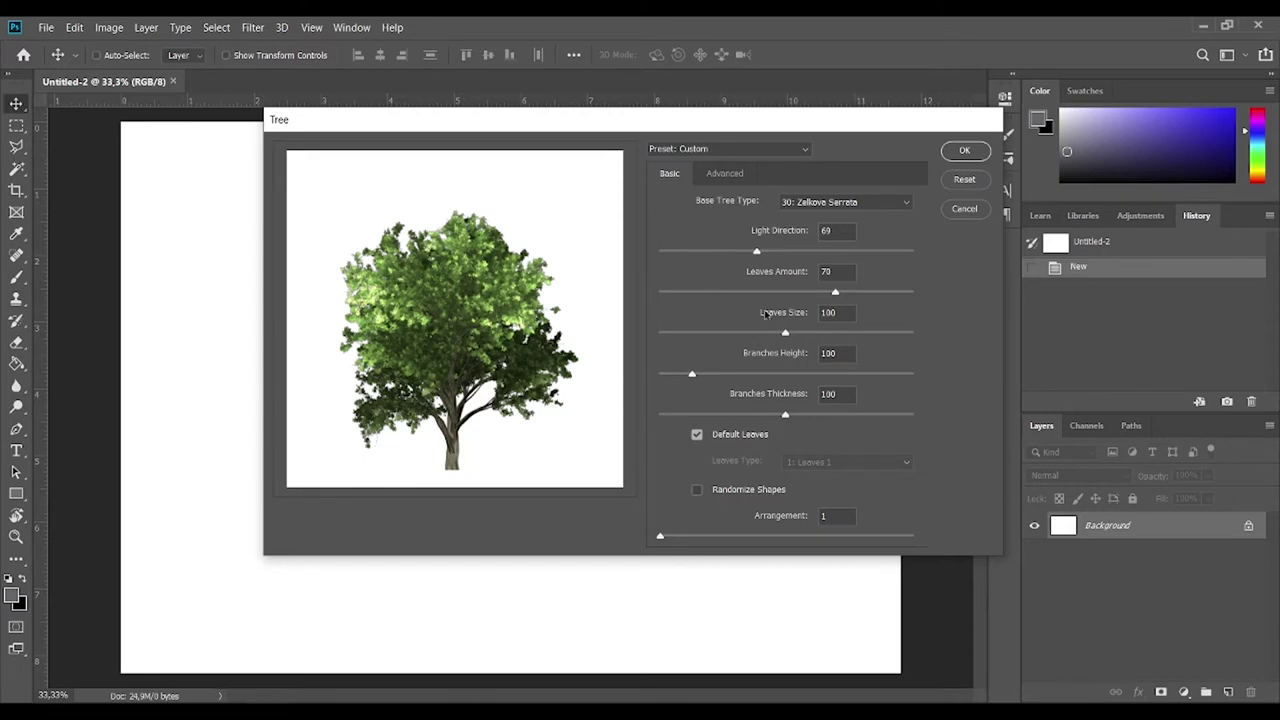
pyautogui.moveTo(786, 333)
pyautogui.mouseDown()
pyautogui.moveTo(804, 333)
pyautogui.moveTo(677, 343)
pyautogui.moveTo(834, 340)
pyautogui.mouseUp()
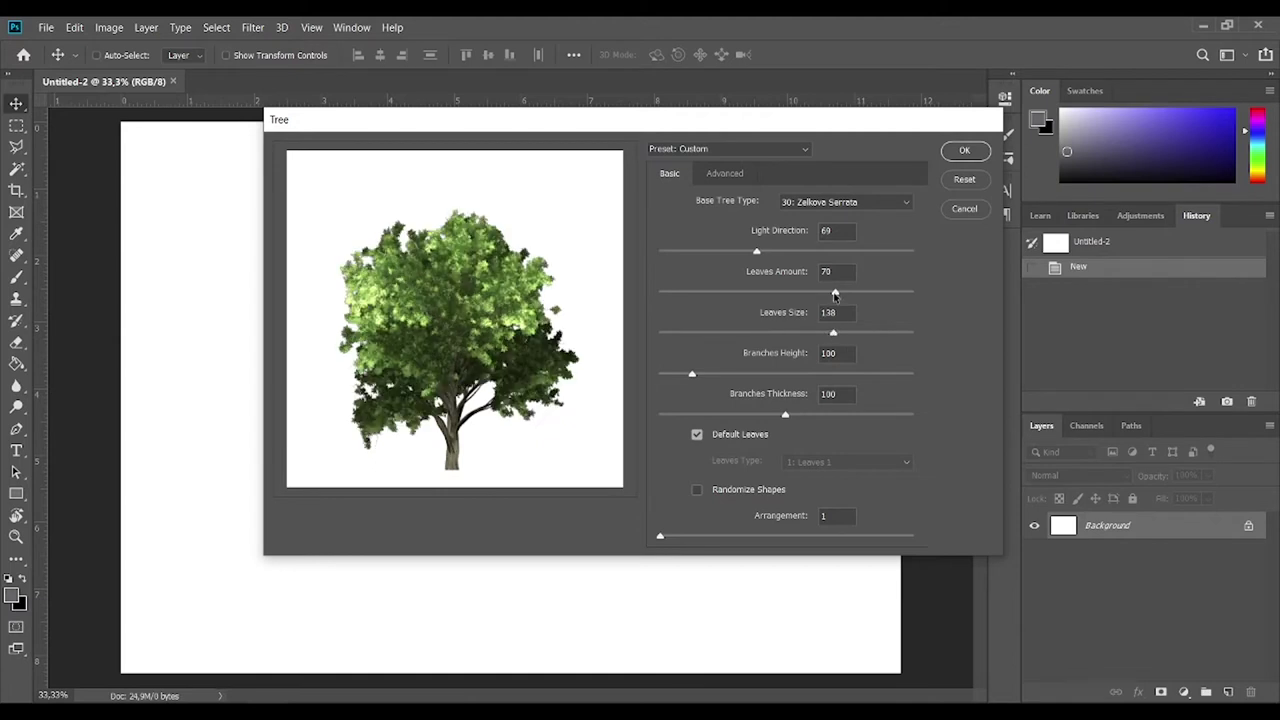
pyautogui.moveTo(835, 293); pyautogui.dragTo(766, 293)
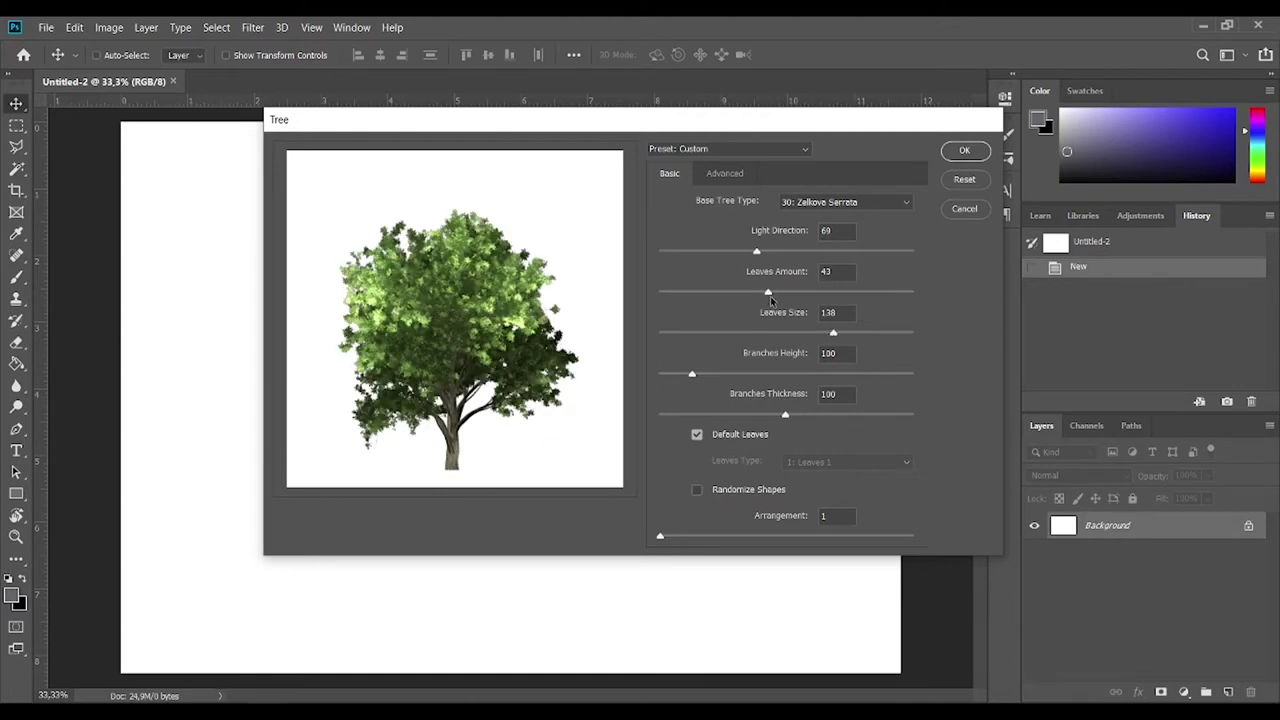
pyautogui.moveTo(692, 376)
pyautogui.mouseDown()
pyautogui.moveTo(895, 376)
pyautogui.moveTo(712, 378)
pyautogui.moveTo(736, 378)
pyautogui.mouseUp()
pyautogui.moveTo(785, 414)
pyautogui.mouseDown()
pyautogui.moveTo(888, 417)
pyautogui.moveTo(726, 418)
pyautogui.moveTo(820, 418)
pyautogui.moveTo(808, 419)
pyautogui.mouseUp()
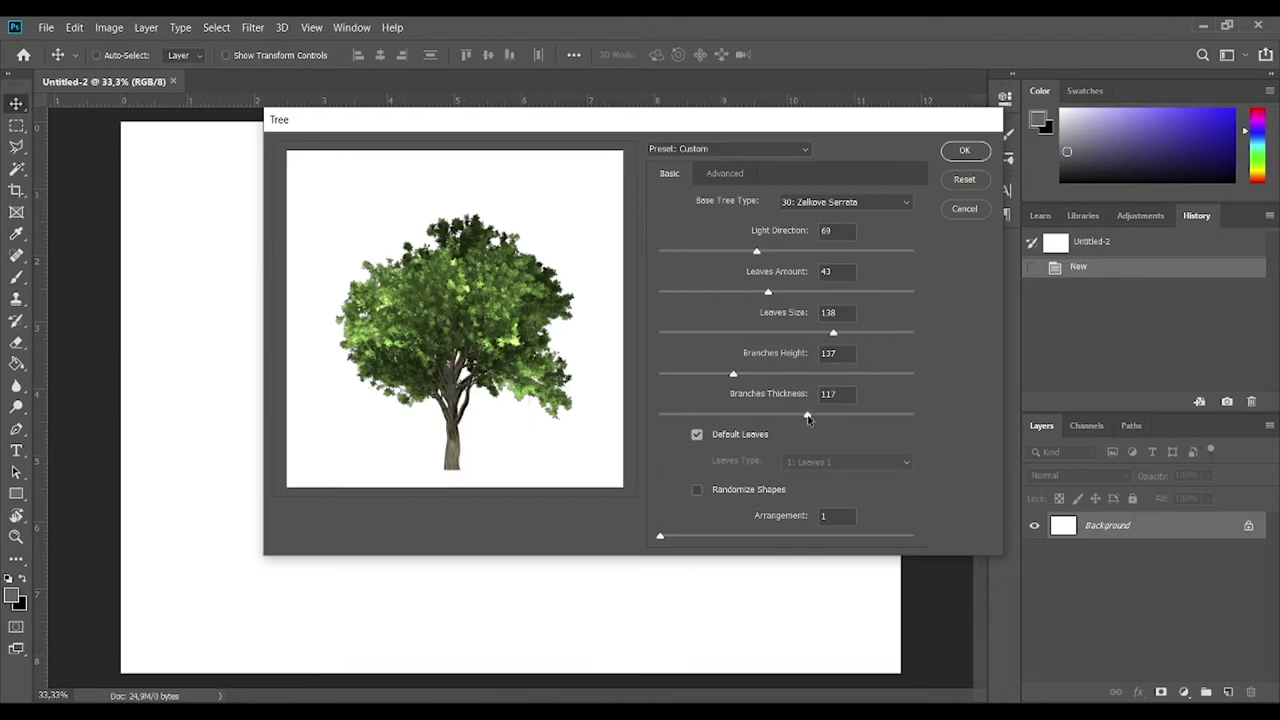
pyautogui.click(964, 150)
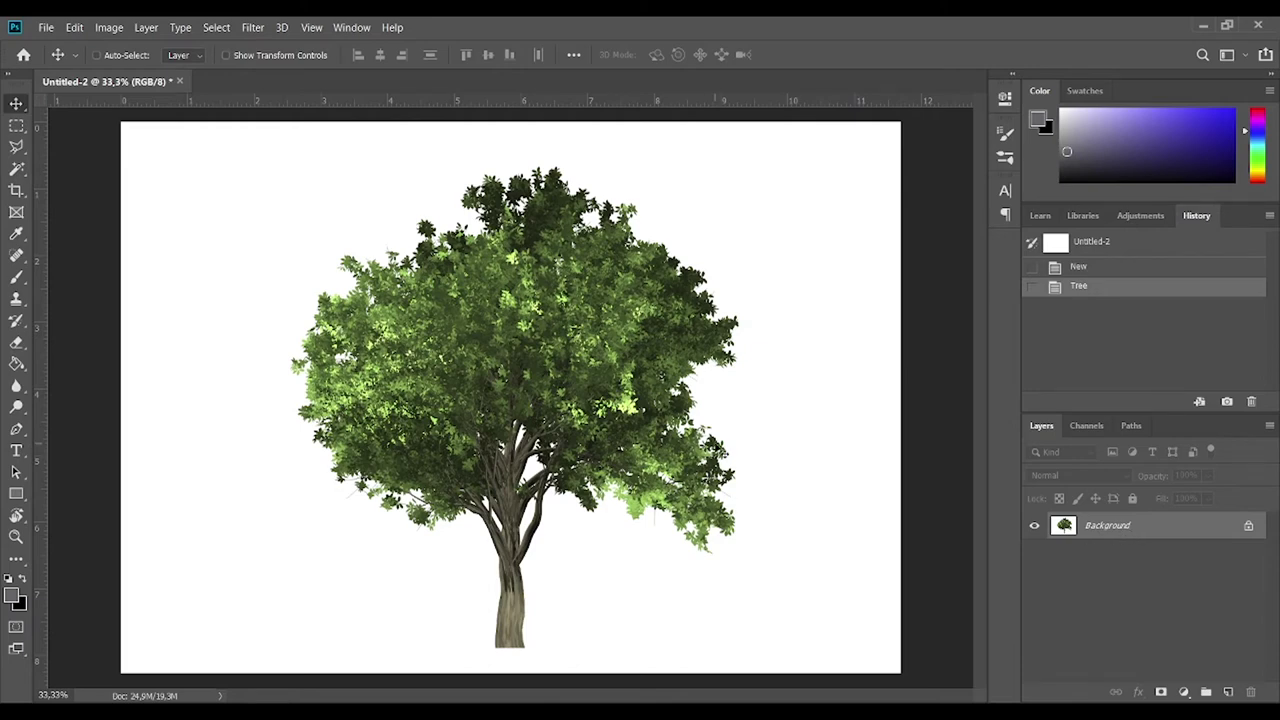
# Undo the first tree, add an empty layer and render a default tree on it
pyautogui.hotkey('ctrl', 'z')
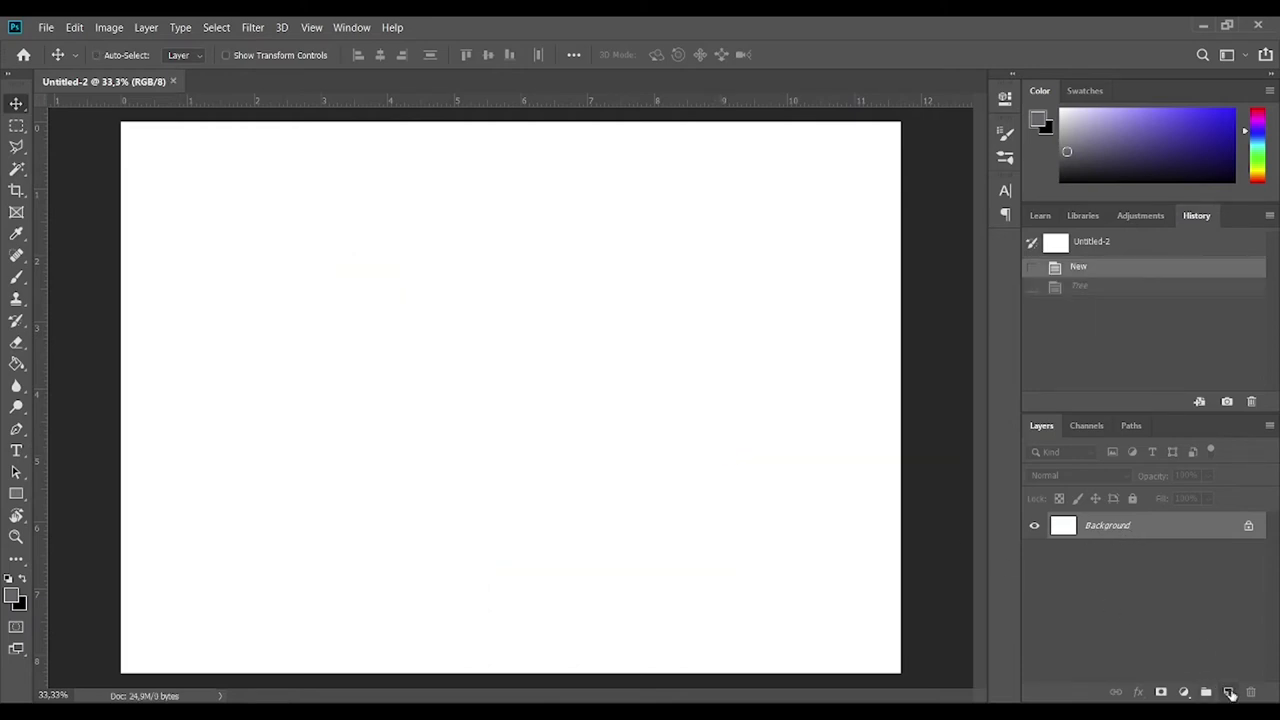
pyautogui.click(1229, 692)
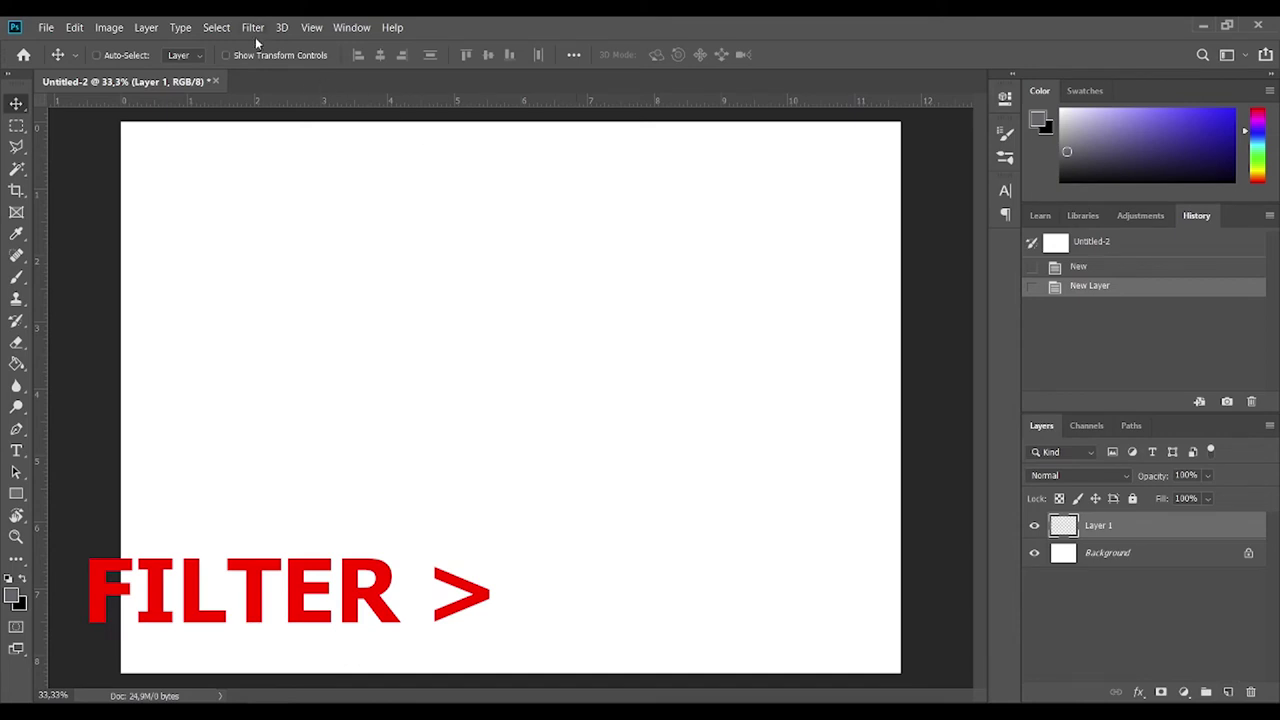
pyautogui.click(254, 30)
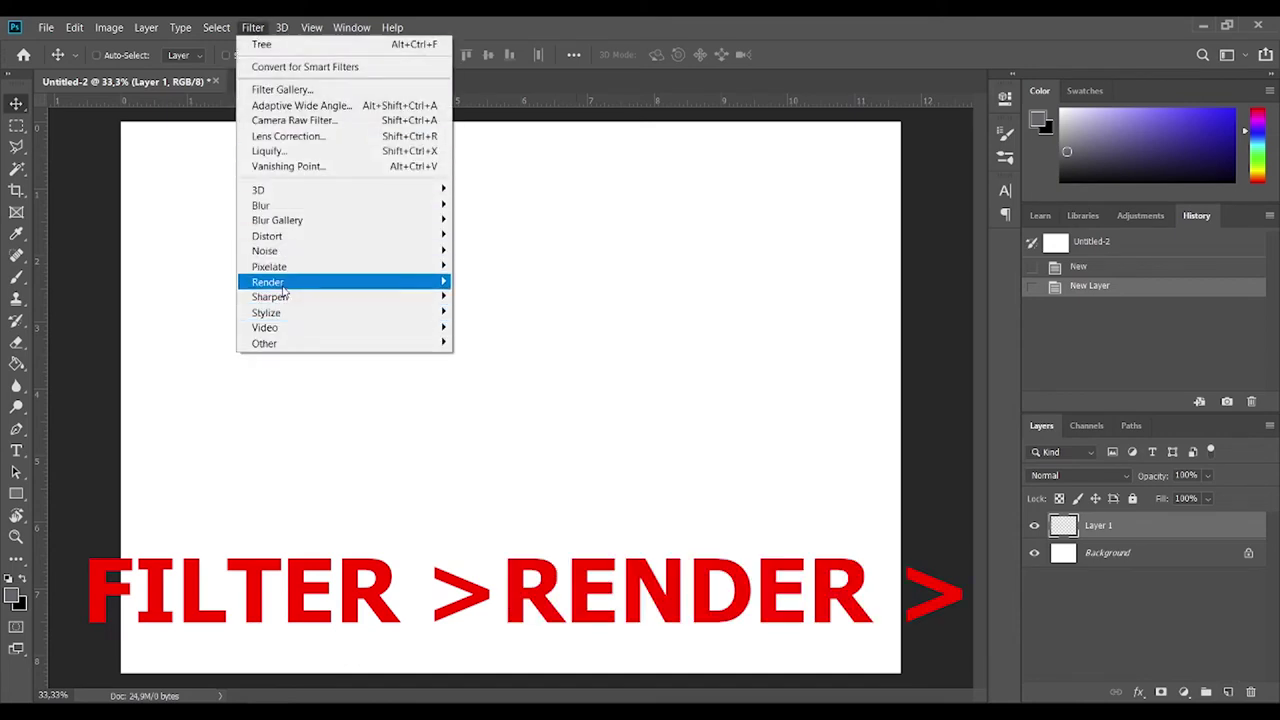
pyautogui.moveTo(268, 282)
pyautogui.click(487, 313)
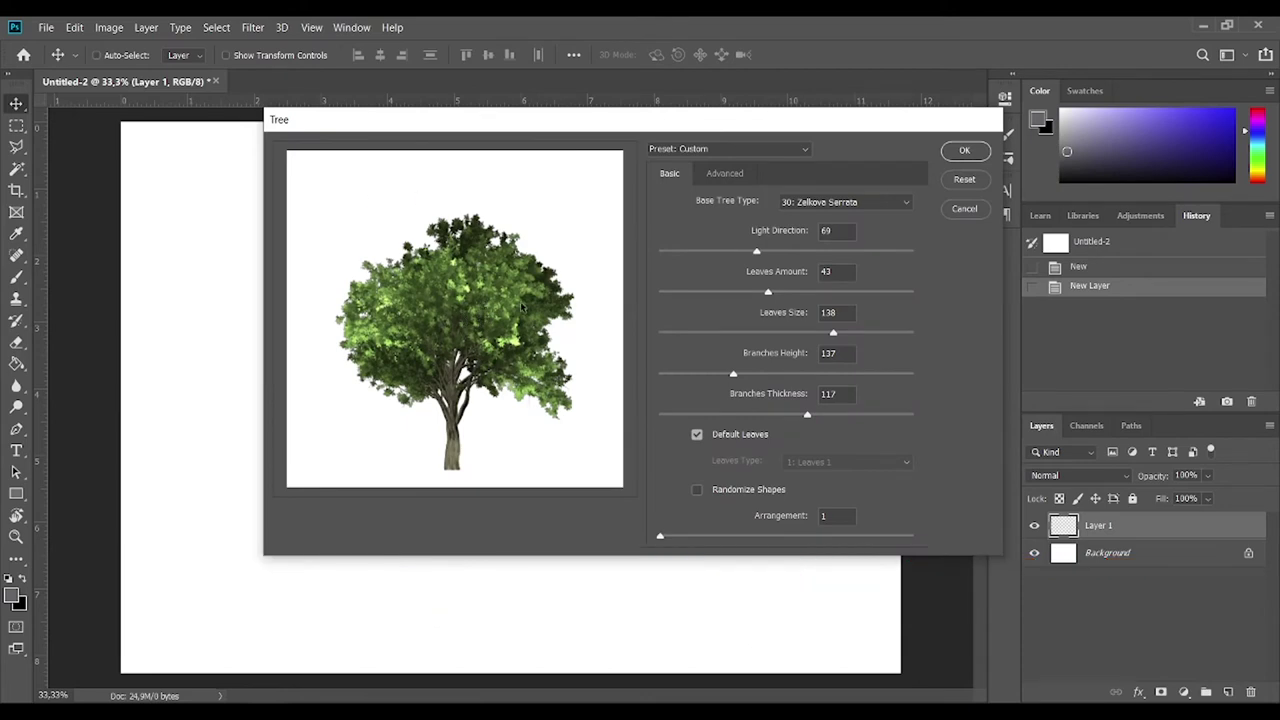
pyautogui.click(962, 152)
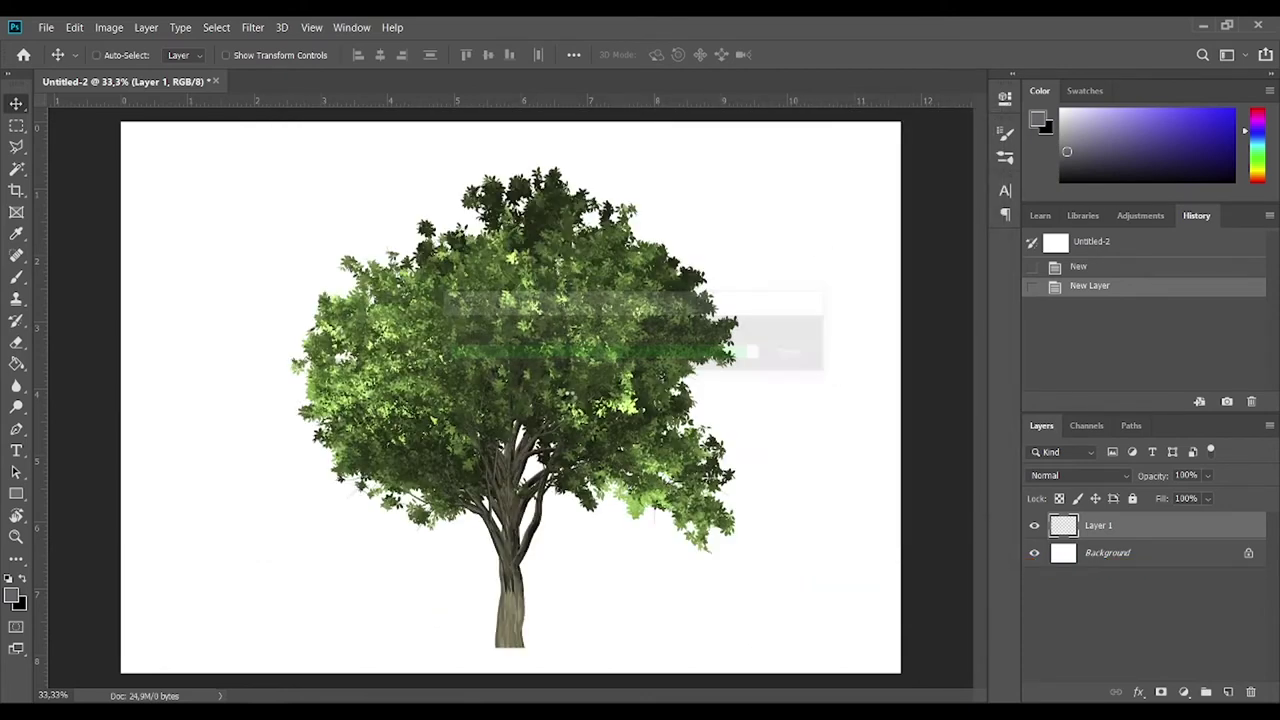
# Move the tree left and scale it to about 41% on the canvas's left side
pyautogui.moveTo(648, 418)
pyautogui.mouseDown()
pyautogui.moveTo(587, 368)
pyautogui.moveTo(488, 350)
pyautogui.mouseUp()
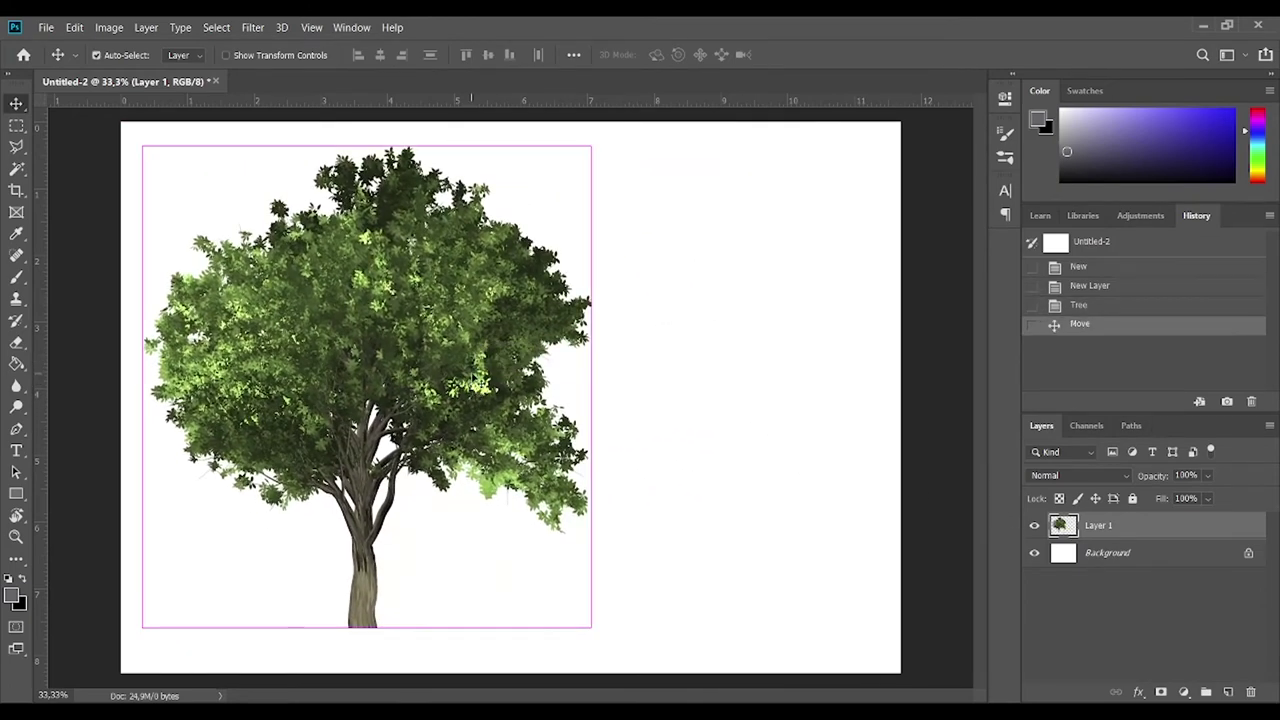
pyautogui.hotkey('ctrl', 't')
pyautogui.moveTo(591, 145); pyautogui.dragTo(340, 443)
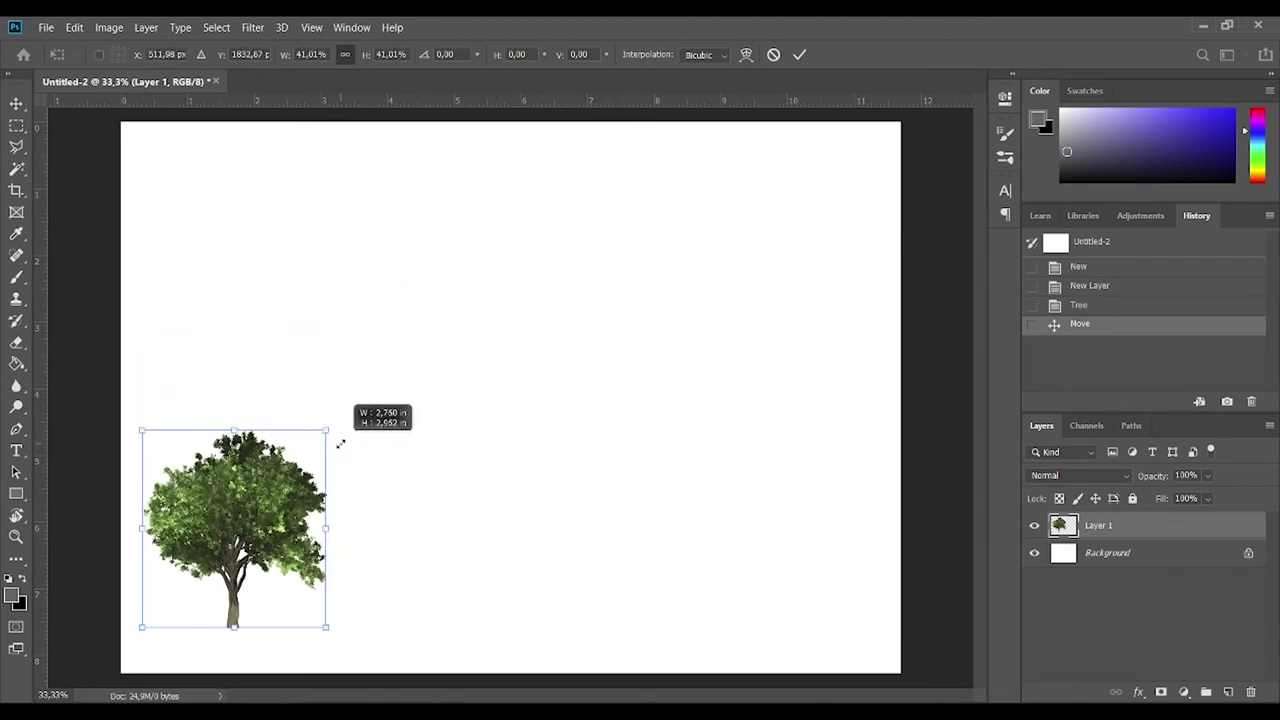
pyautogui.moveTo(251, 497); pyautogui.dragTo(300, 365)
pyautogui.press('Return')
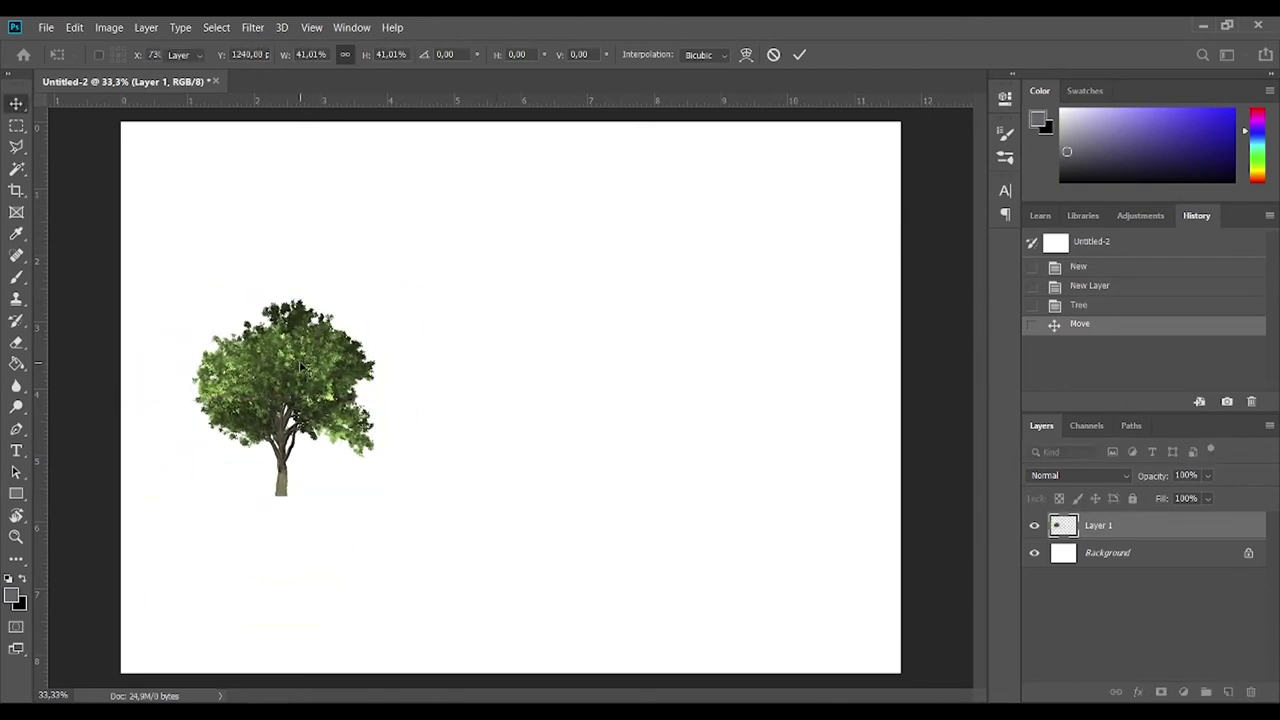
pyautogui.click(246, 28)
pyautogui.moveTo(268, 282)
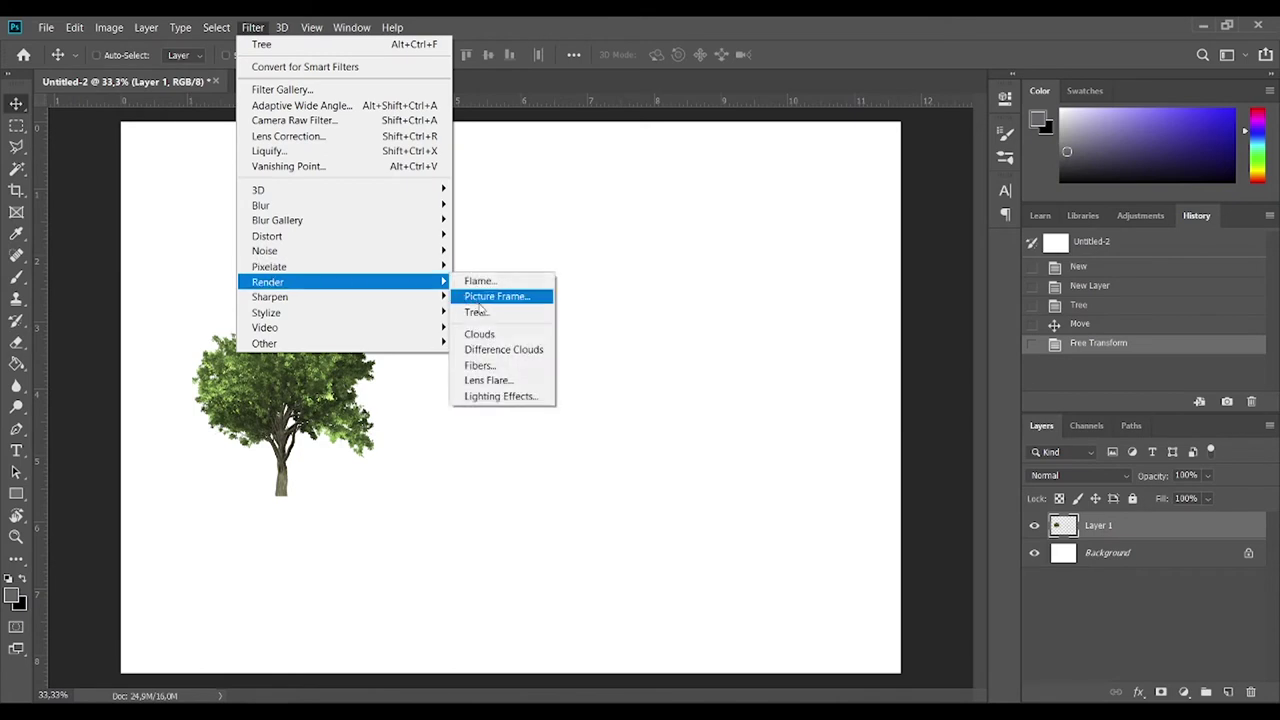
# Start a second Tree render and drag the Advanced tab's Camera Tilt slider to 16
pyautogui.click(484, 312)
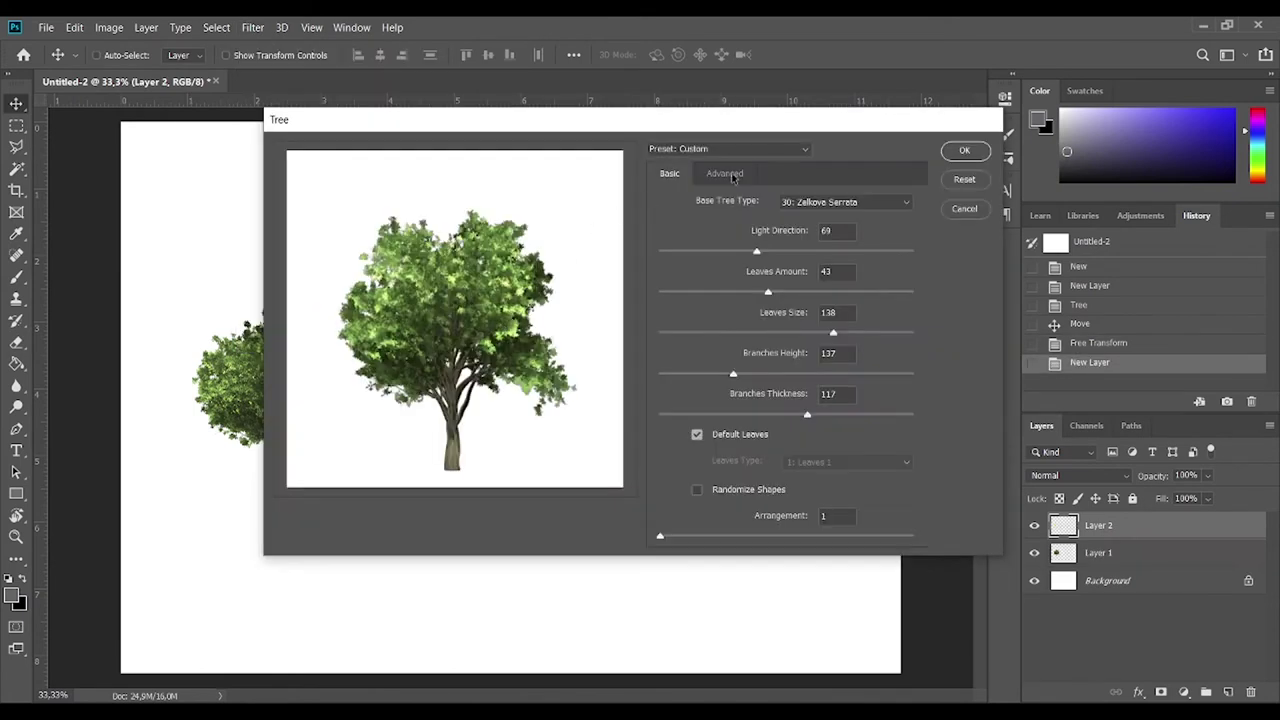
pyautogui.click(722, 176)
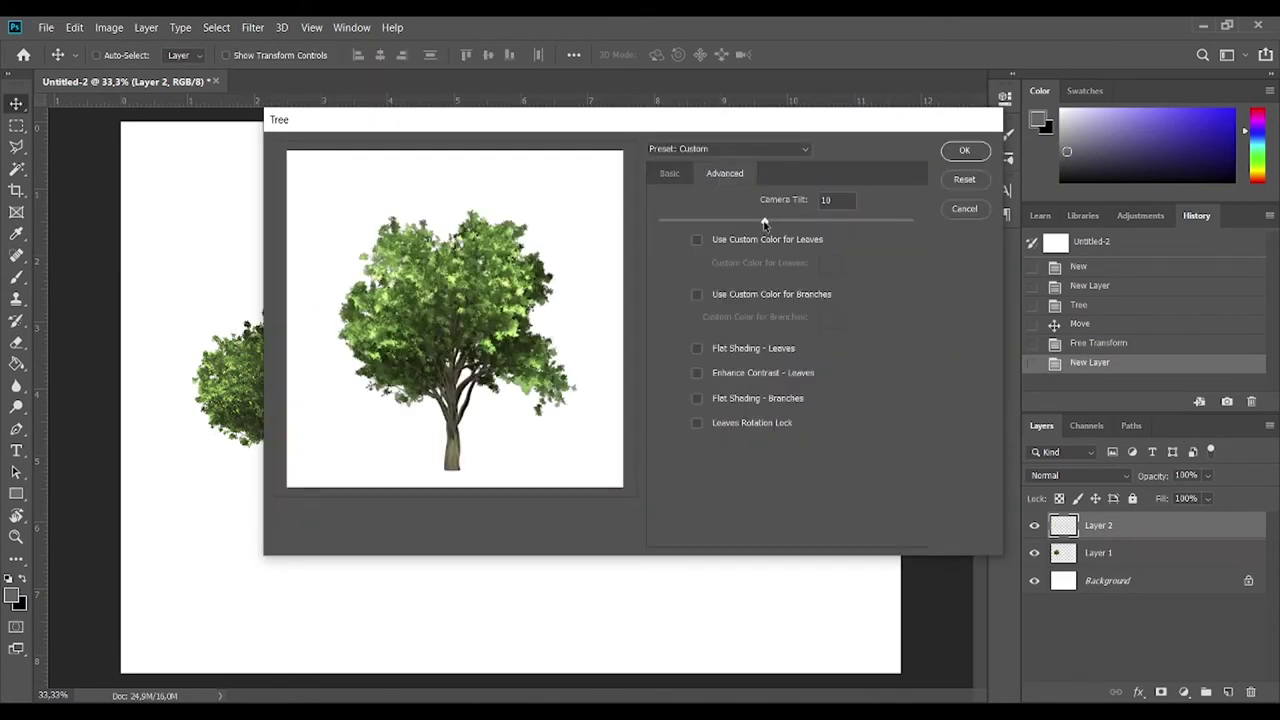
pyautogui.moveTo(765, 224)
pyautogui.mouseDown()
pyautogui.moveTo(809, 224)
pyautogui.moveTo(760, 224)
pyautogui.mouseUp()
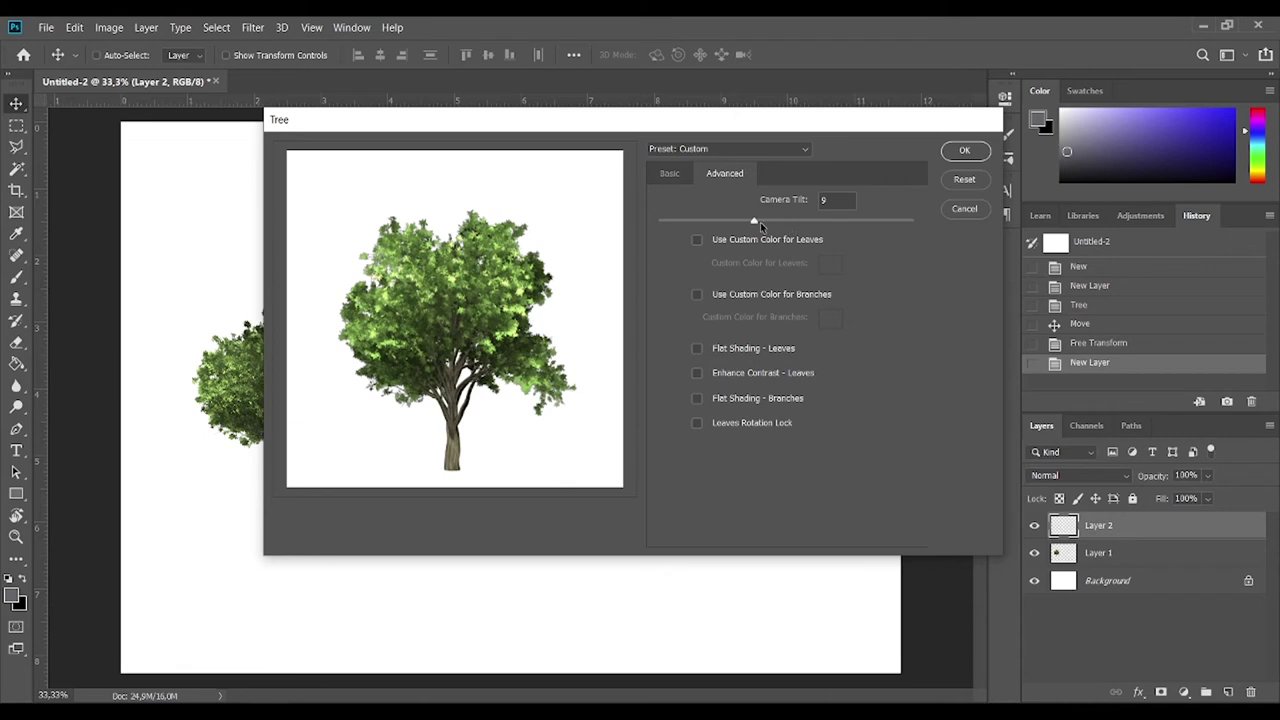
pyautogui.moveTo(786, 224); pyautogui.dragTo(860, 226)
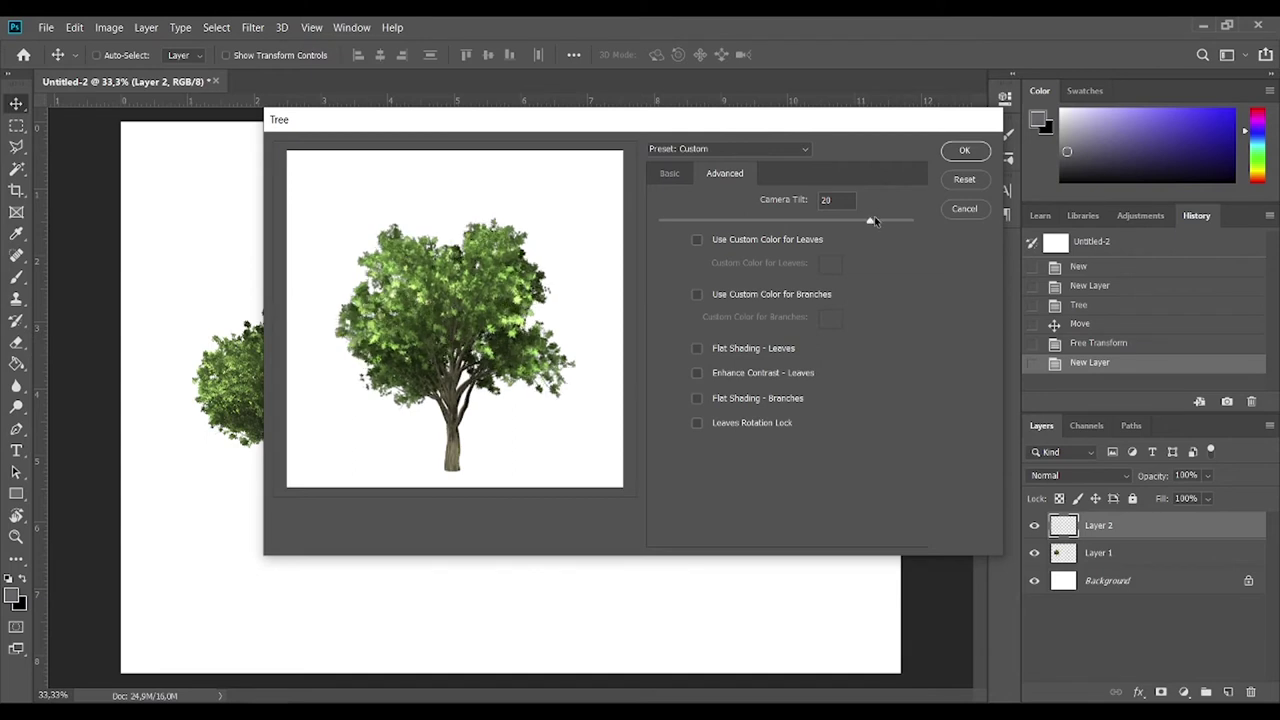
pyautogui.moveTo(895, 217); pyautogui.dragTo(736, 225)
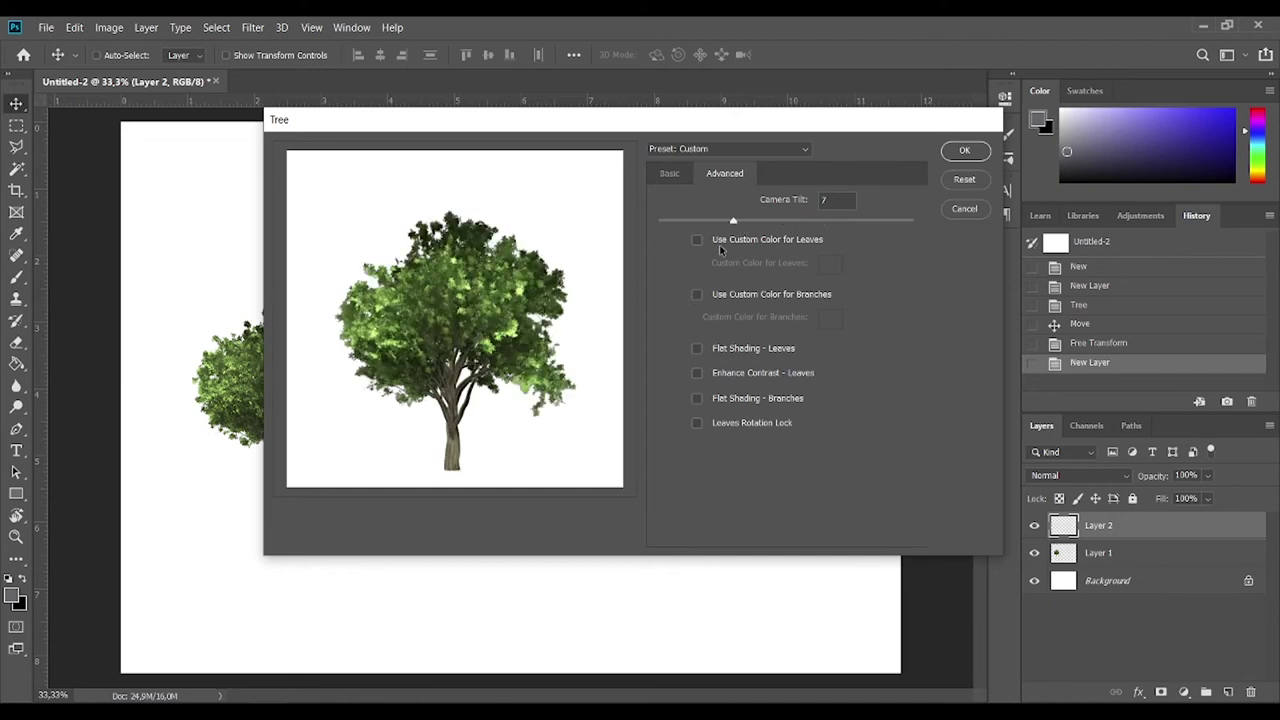
# Enable a custom leaf colour and try teal, then dark magenta leaves
pyautogui.click(698, 241)
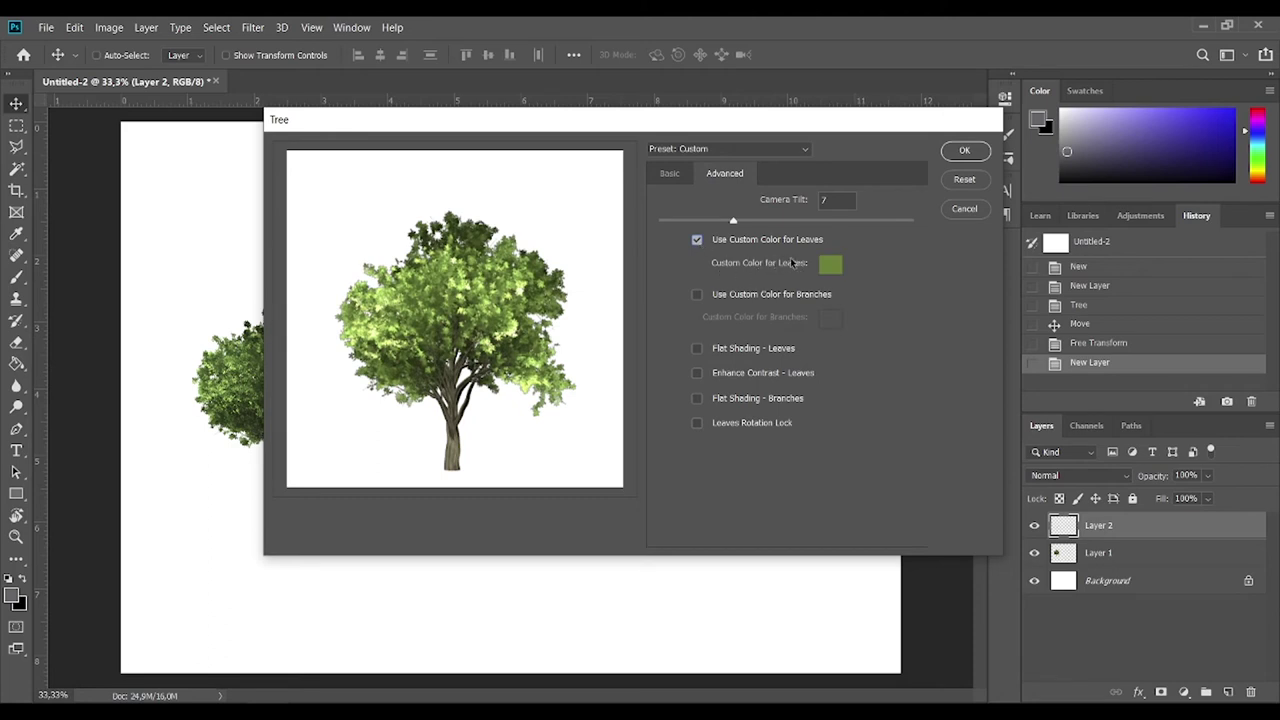
pyautogui.click(830, 265)
pyautogui.click(1111, 266)
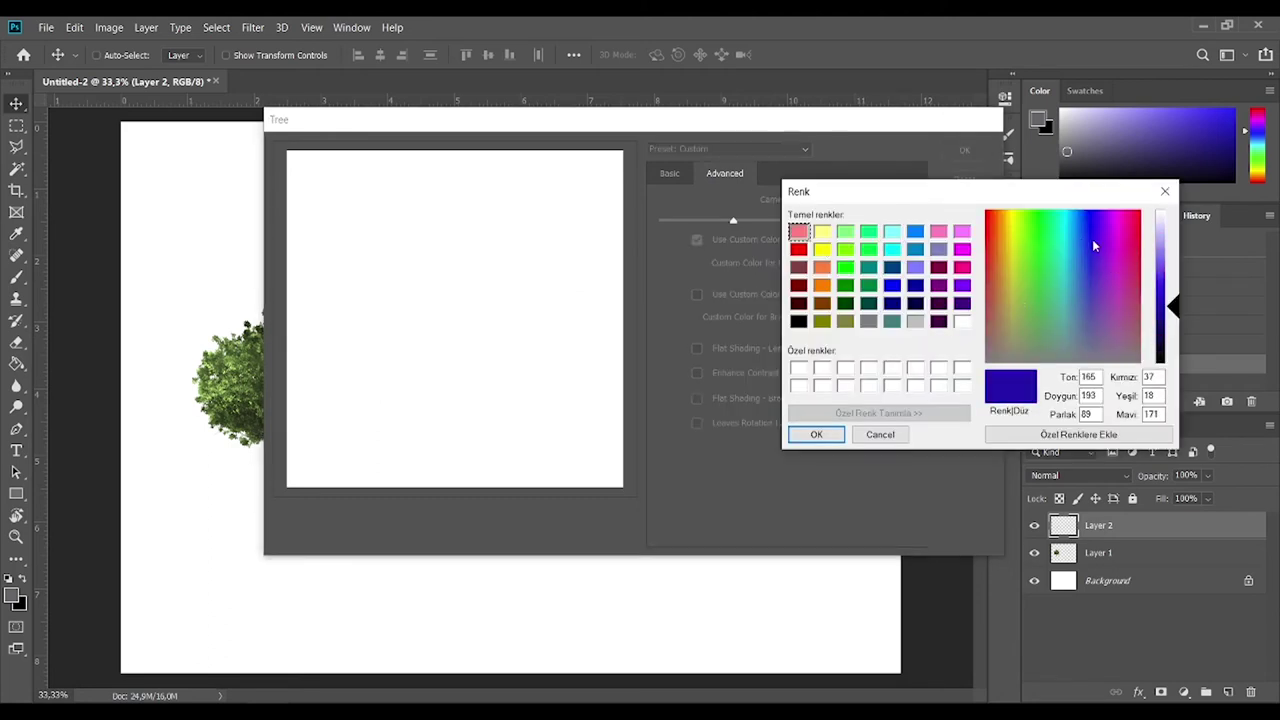
pyautogui.click(1060, 244)
pyautogui.moveTo(973, 195); pyautogui.dragTo(855, 211)
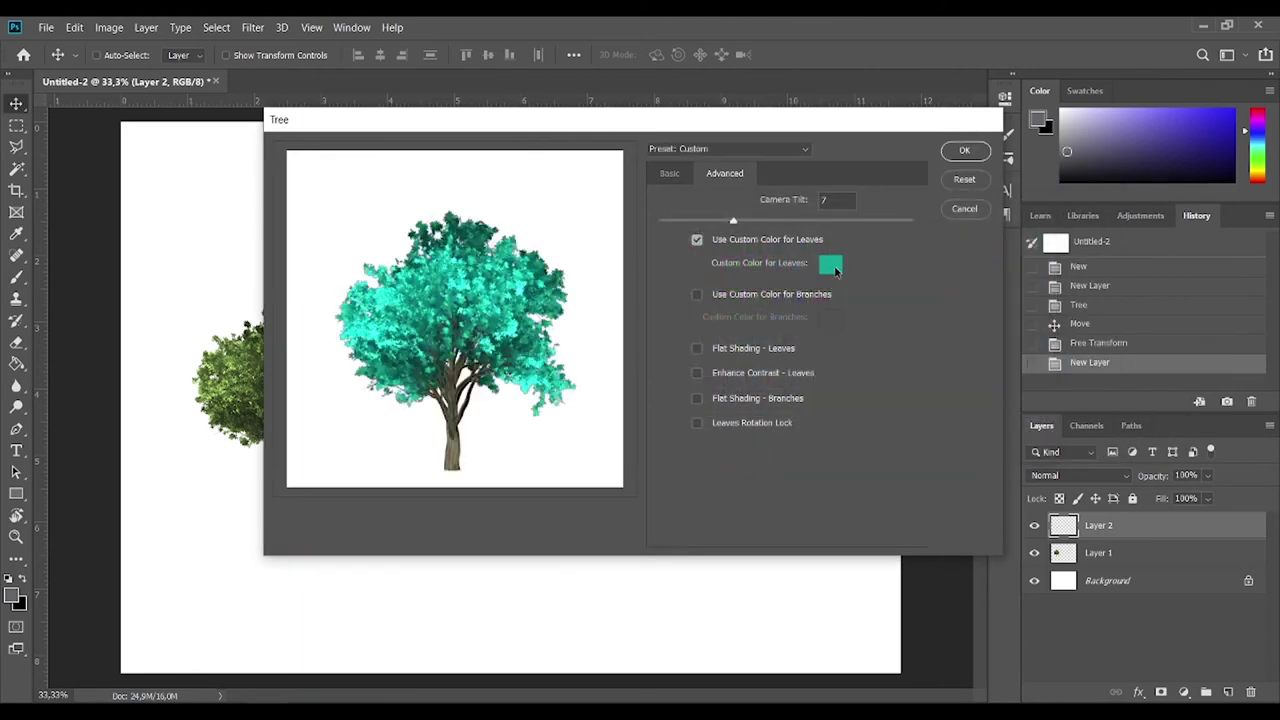
pyautogui.click(835, 265)
pyautogui.moveTo(540, 148); pyautogui.dragTo(944, 158)
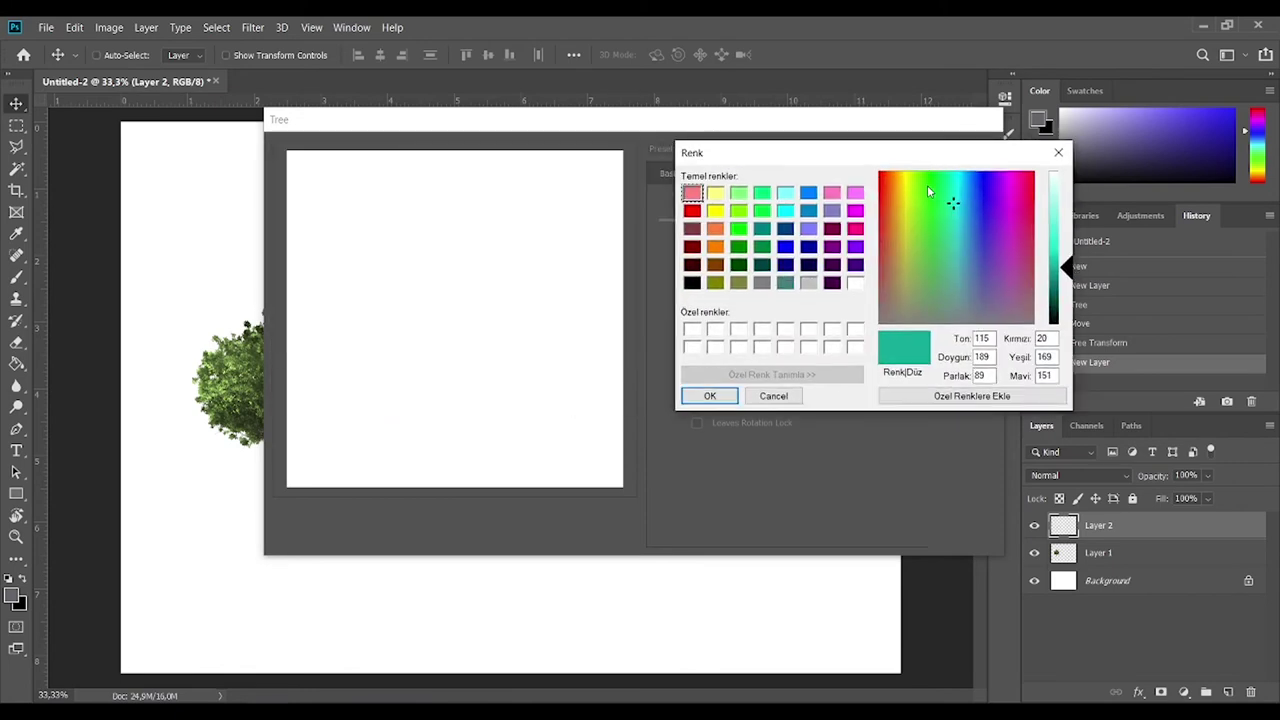
pyautogui.click(832, 228)
pyautogui.click(703, 396)
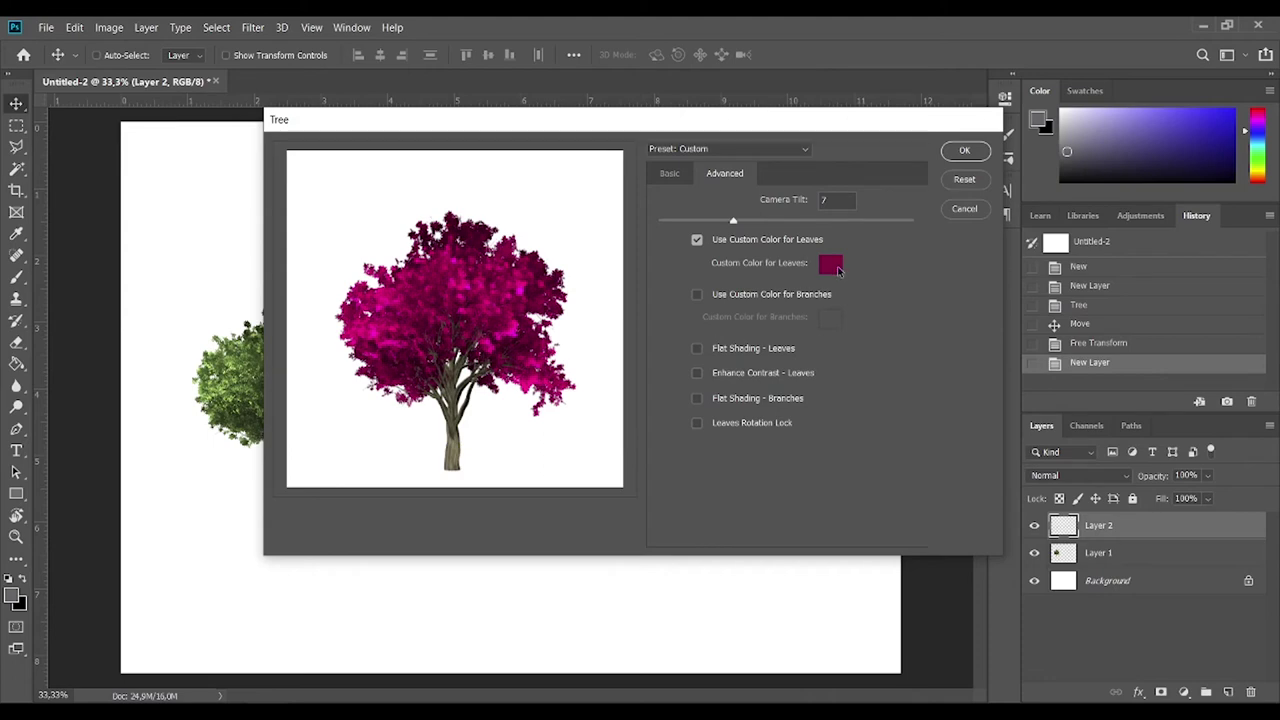
# Try dark red leaves, then settle on a light pink leaf colour
pyautogui.click(831, 264)
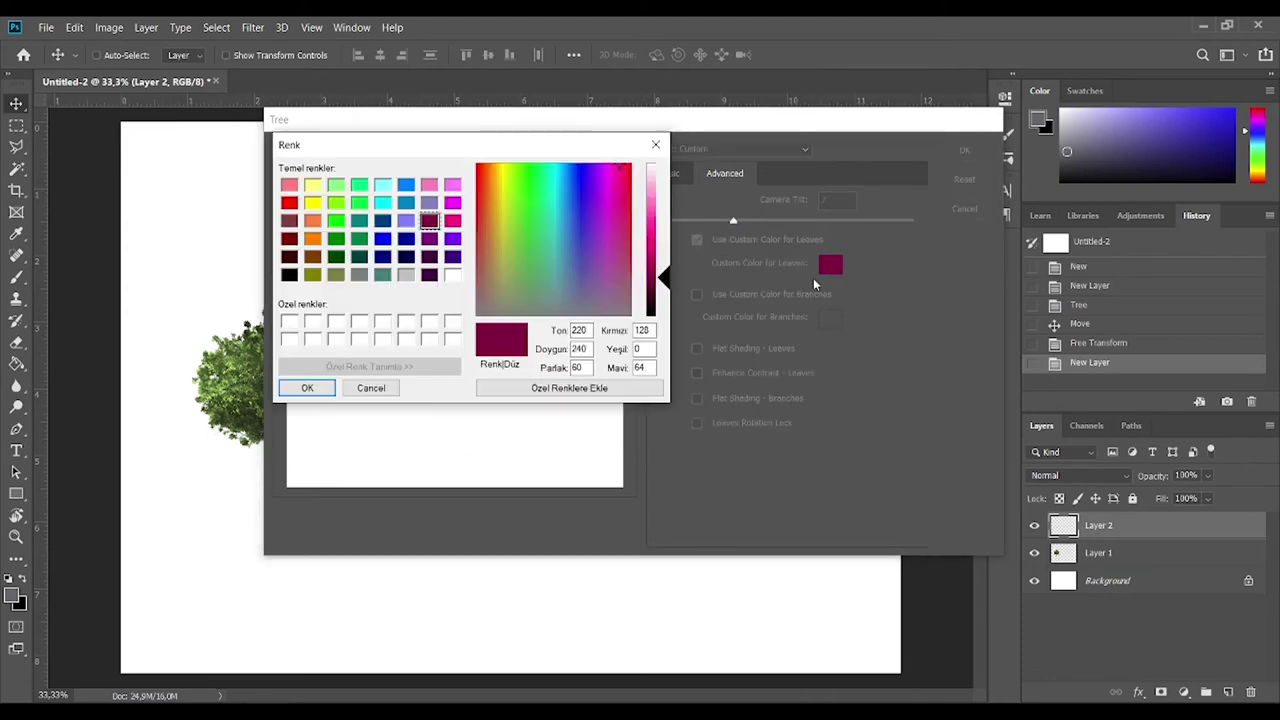
pyautogui.click(289, 238)
pyautogui.click(314, 390)
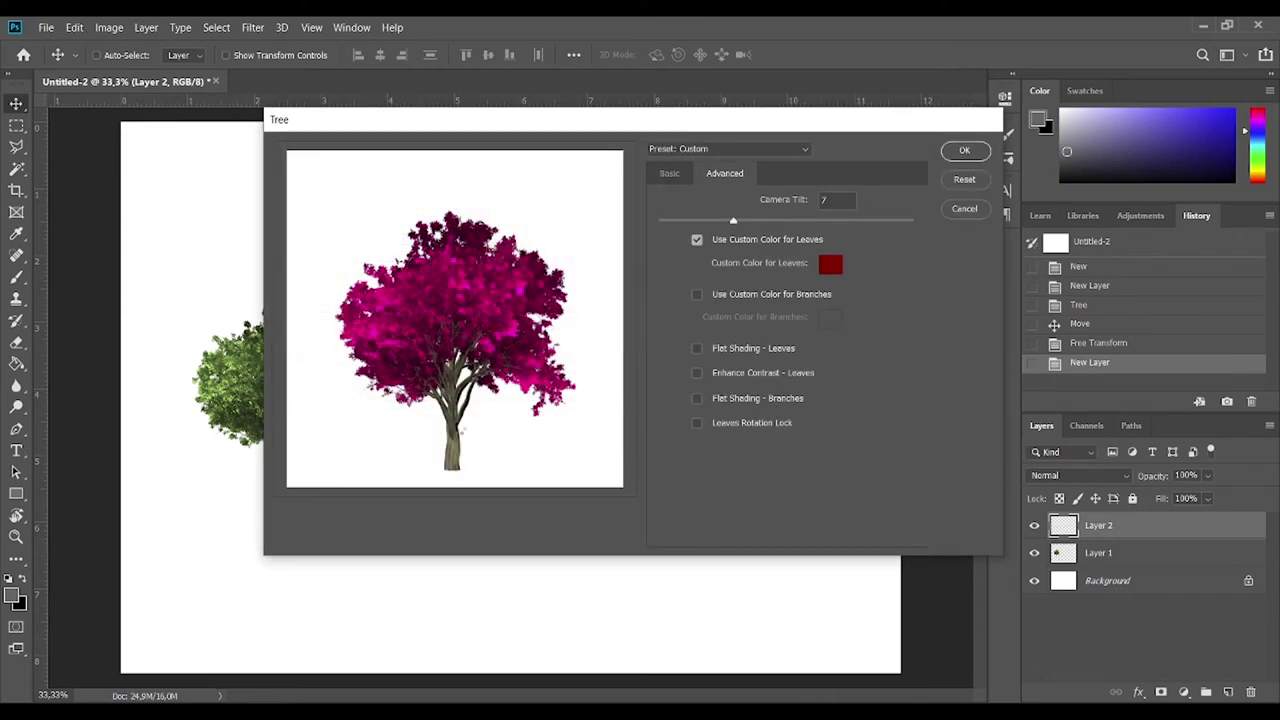
pyautogui.click(831, 266)
pyautogui.moveTo(660, 275); pyautogui.dragTo(660, 190)
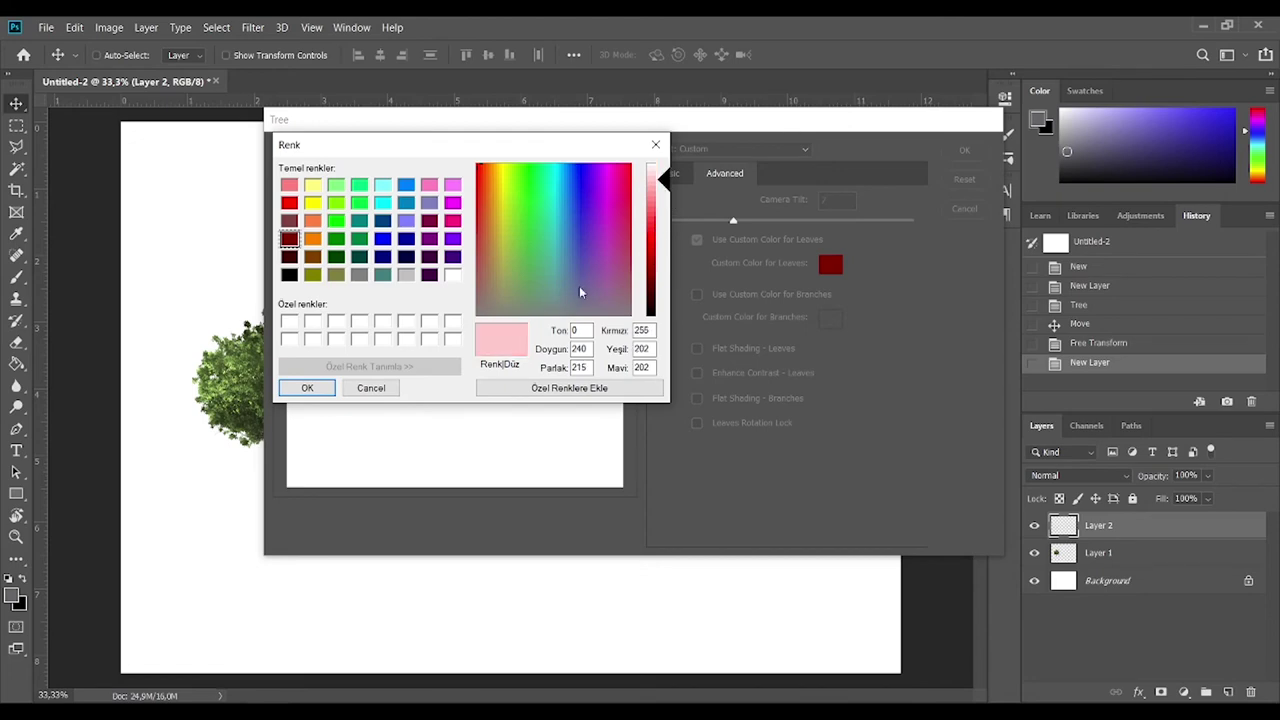
pyautogui.click(307, 388)
# Enable a custom branch colour and set it to dark red
pyautogui.click(697, 295)
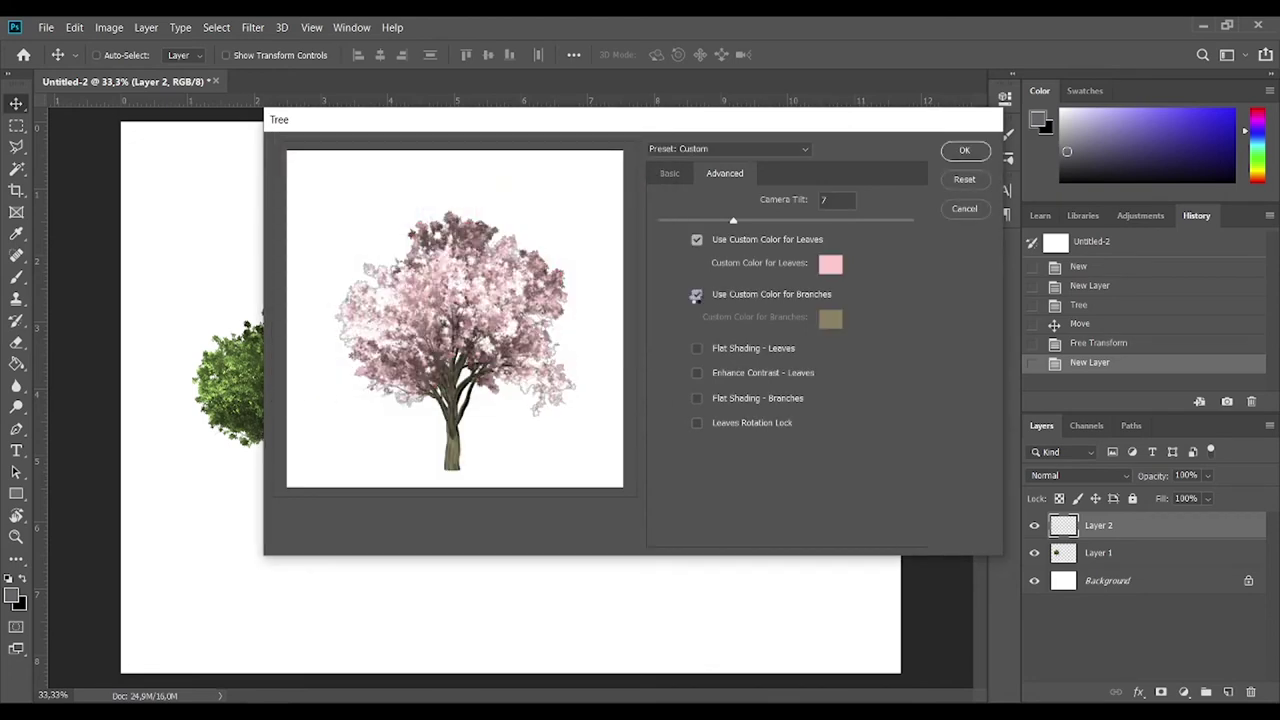
pyautogui.click(829, 320)
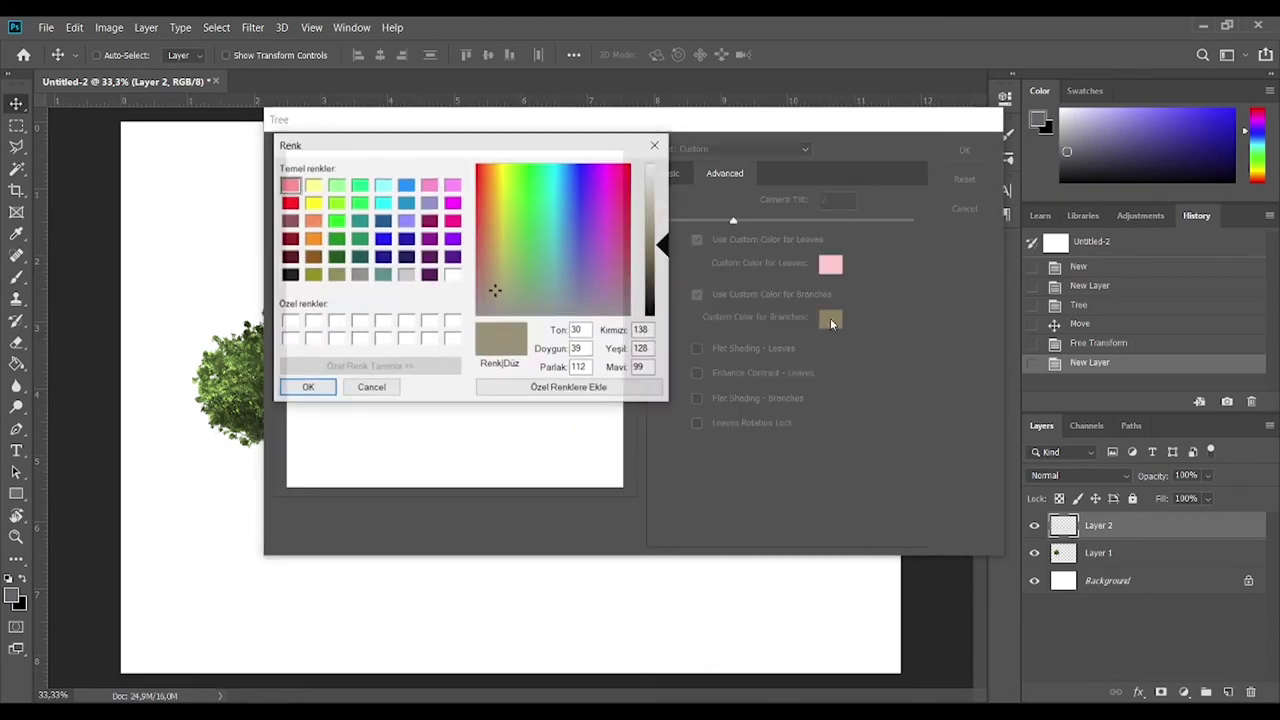
pyautogui.moveTo(503, 147); pyautogui.dragTo(852, 160)
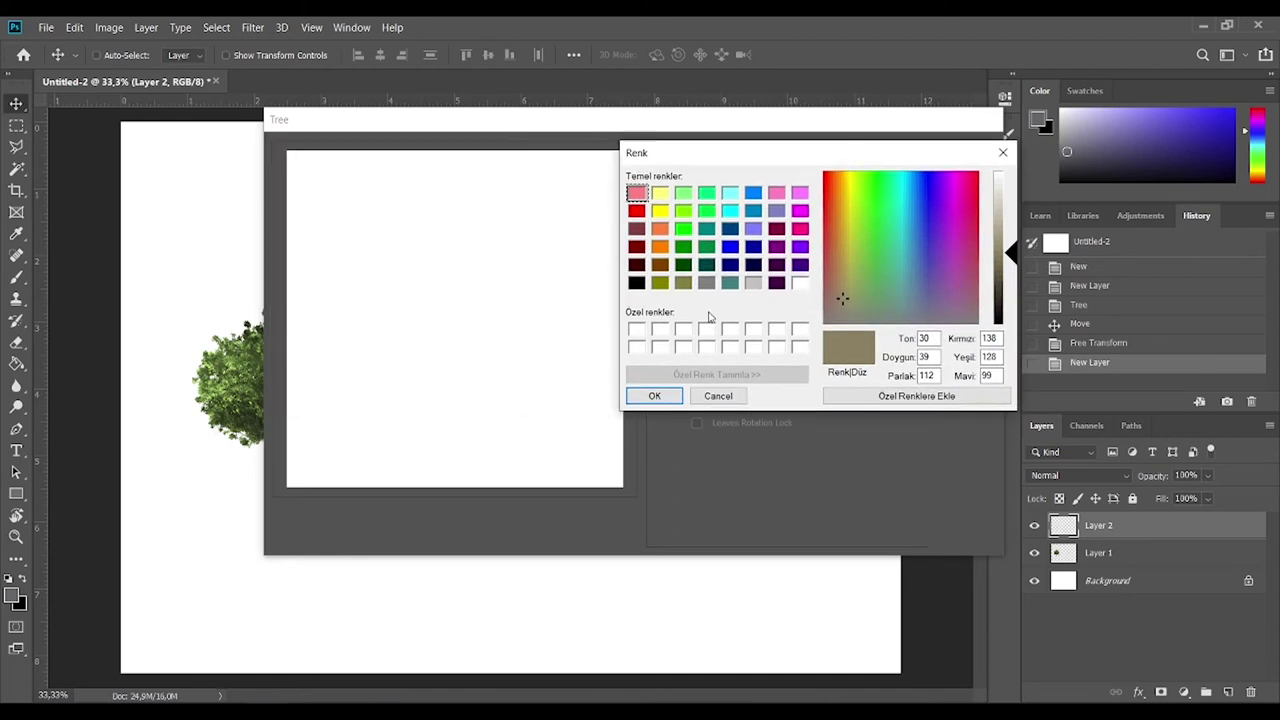
pyautogui.click(638, 231)
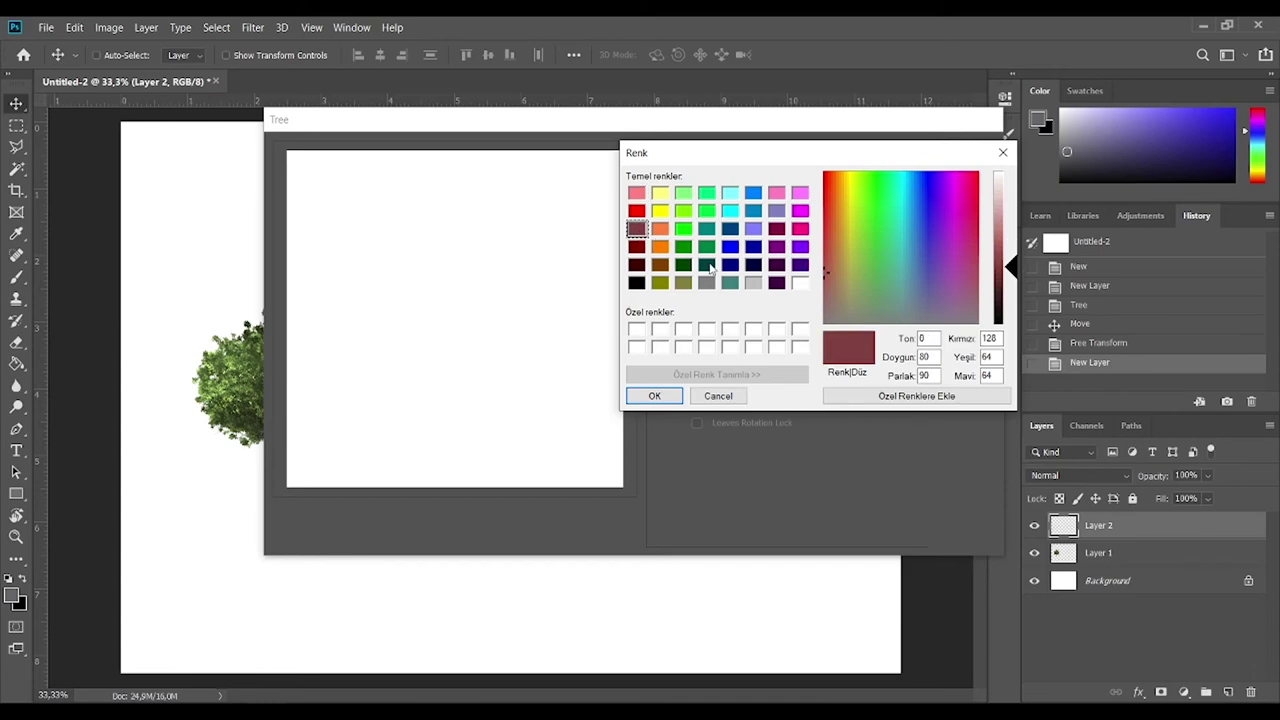
pyautogui.click(654, 396)
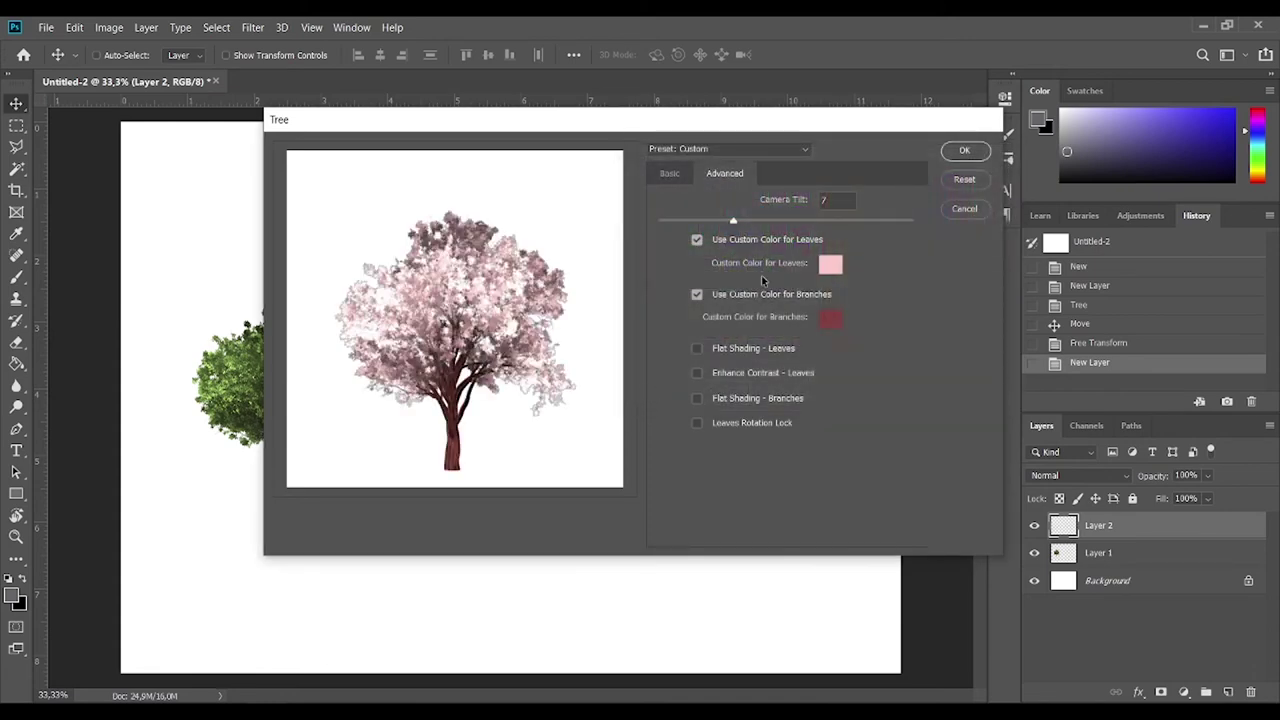
# Set the leaf colour to dark green, then change it to olive
pyautogui.click(831, 264)
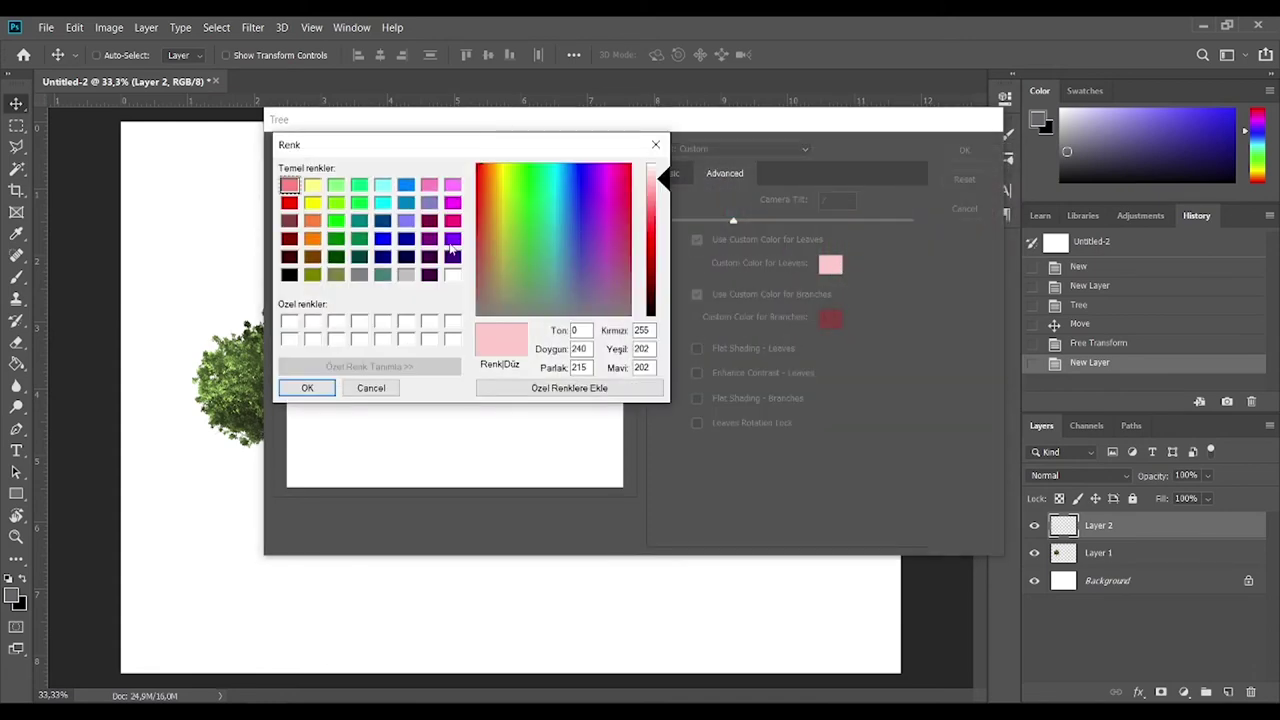
pyautogui.click(336, 257)
pyautogui.click(307, 388)
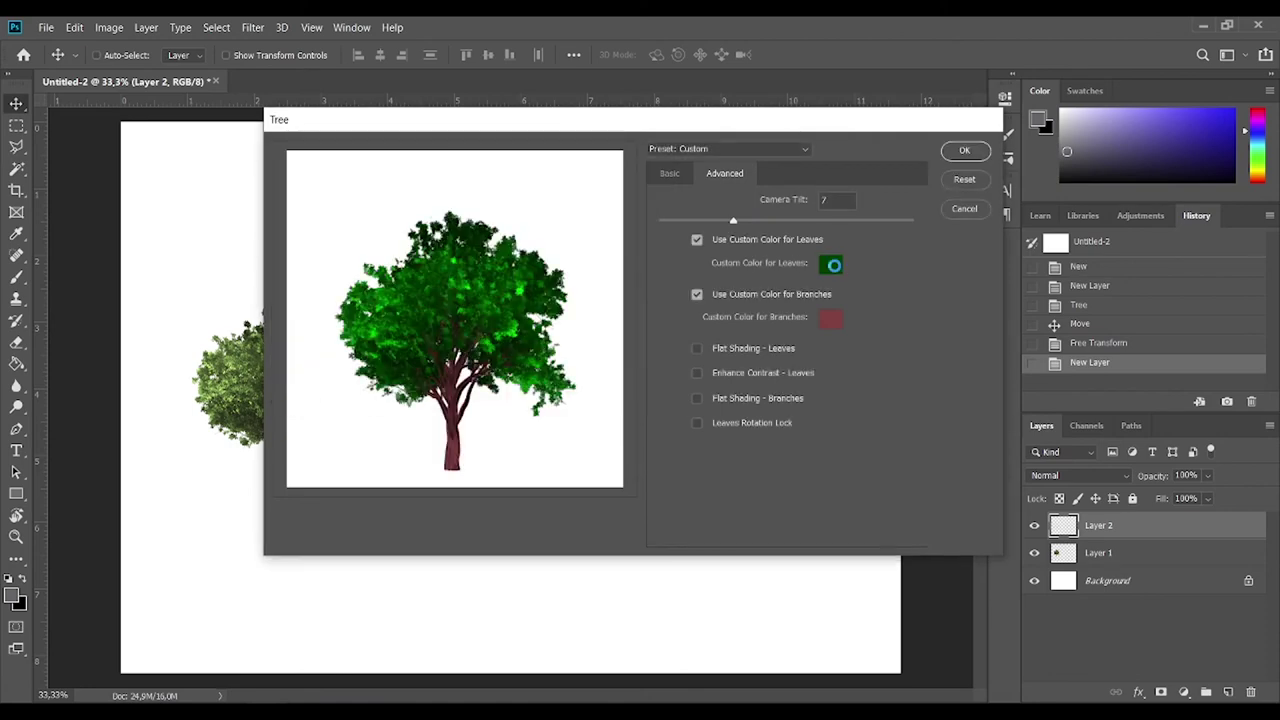
pyautogui.click(834, 264)
pyautogui.click(312, 275)
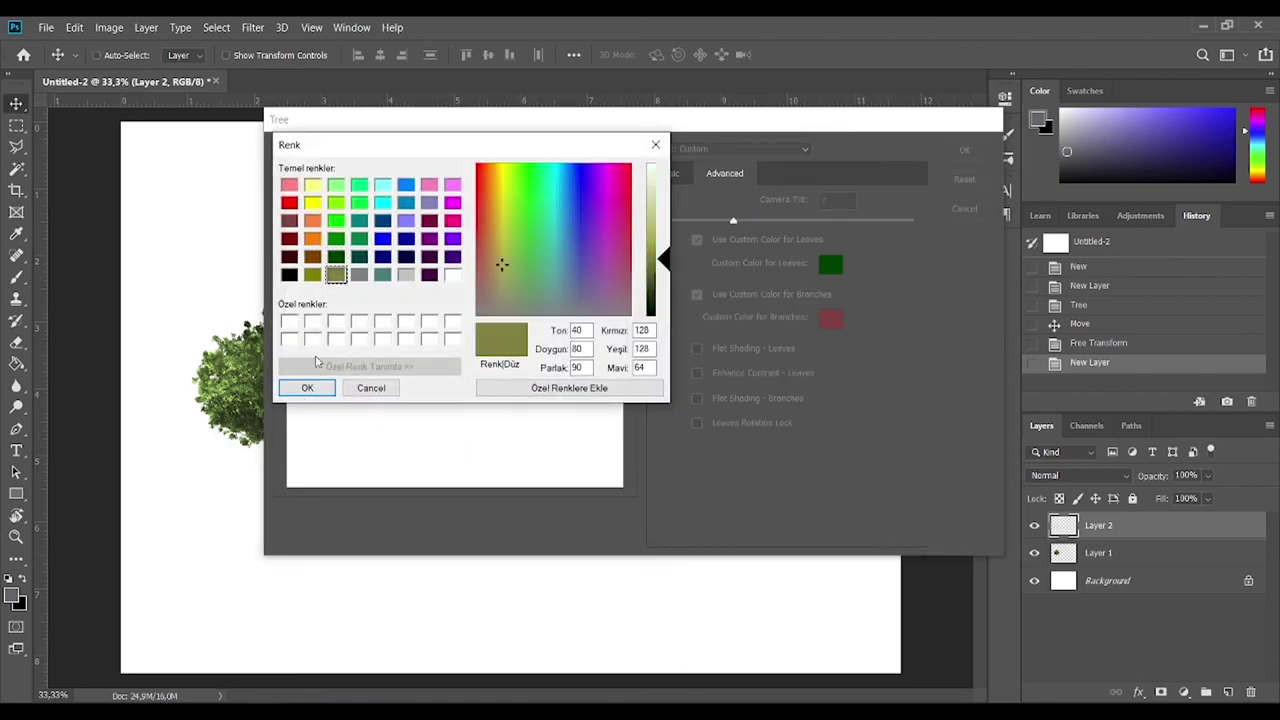
pyautogui.click(307, 388)
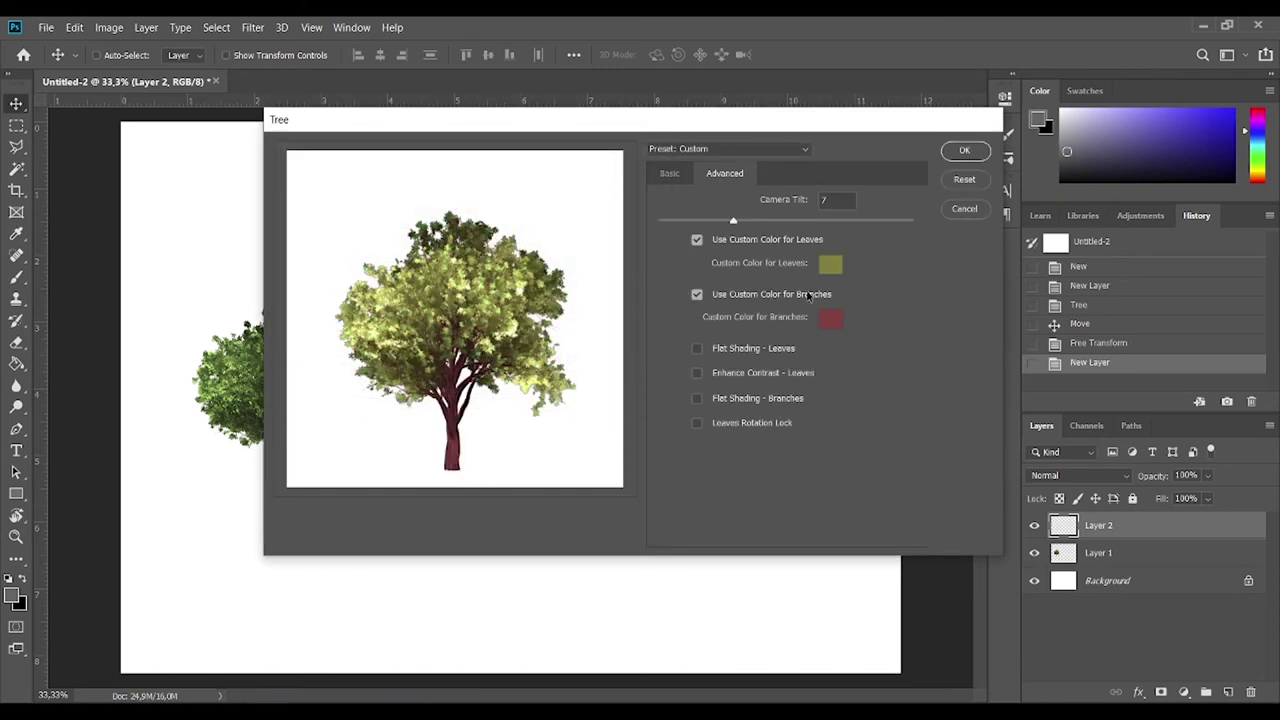
# Compare Flat Shading and Enhance Contrast, leave them off, and render the olive tree onto Layer 2
pyautogui.click(697, 349)
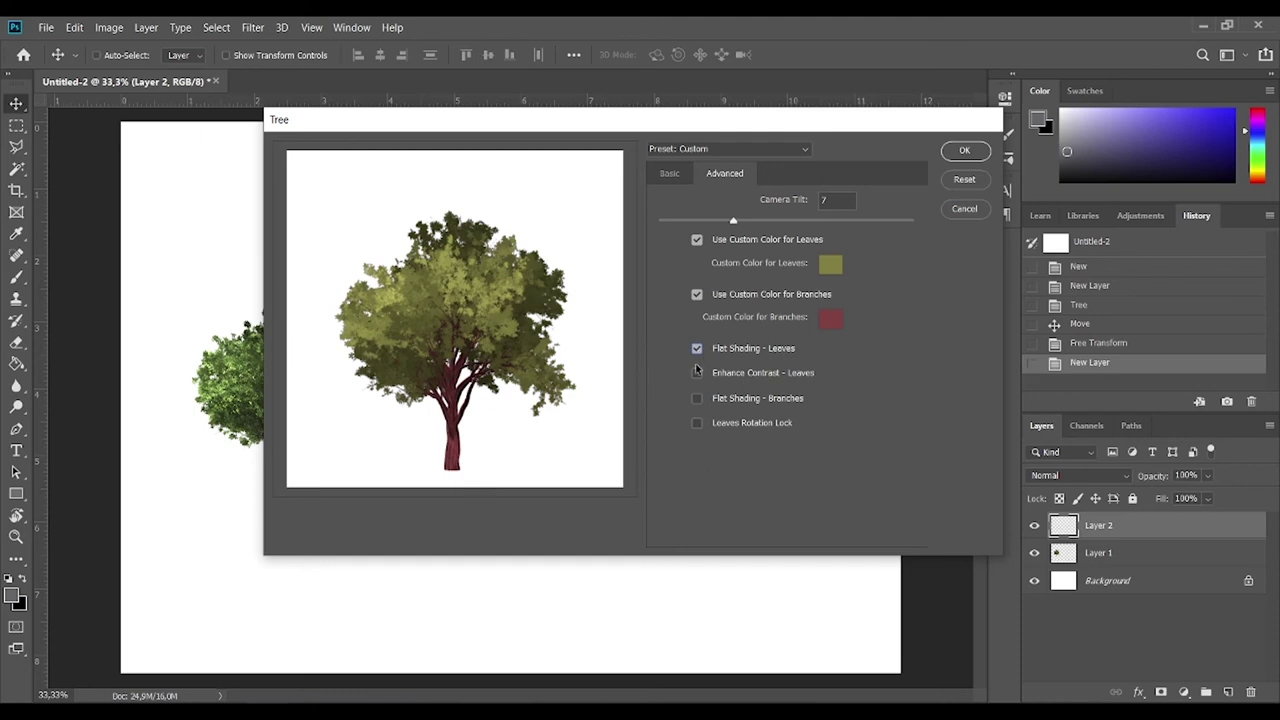
pyautogui.click(697, 355)
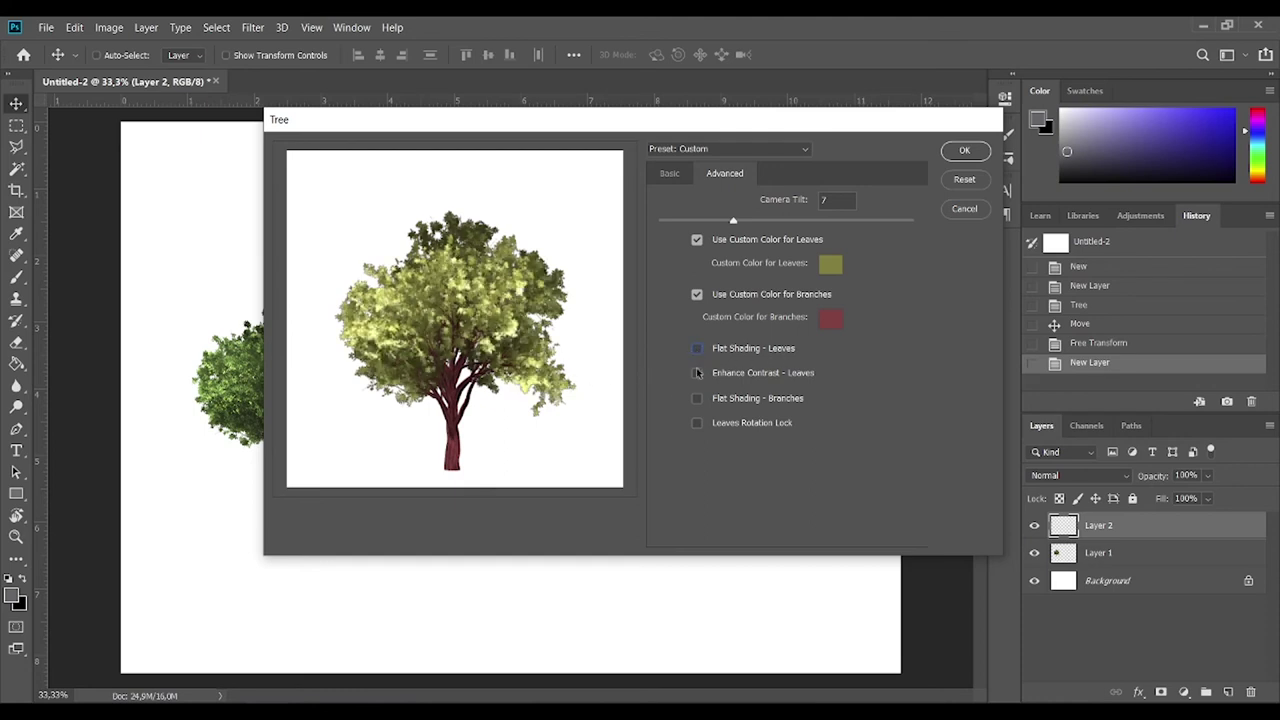
pyautogui.click(697, 374)
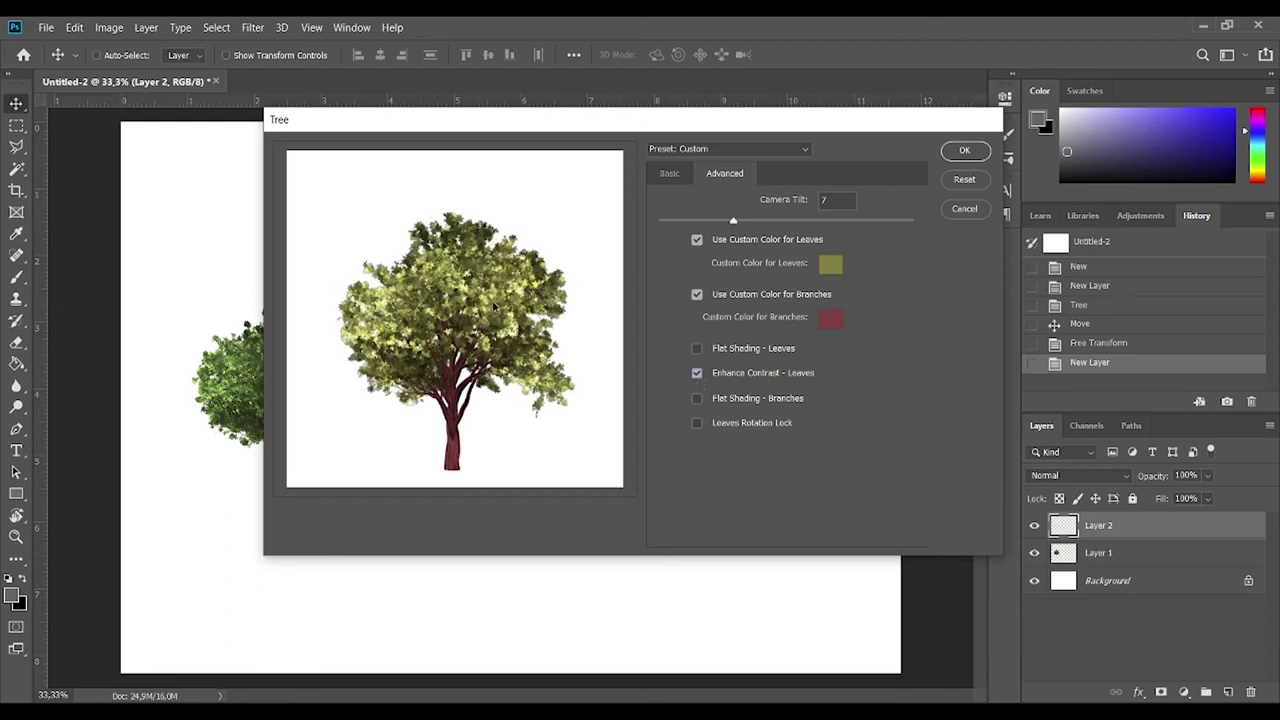
pyautogui.click(698, 374)
pyautogui.click(700, 374)
pyautogui.click(700, 399)
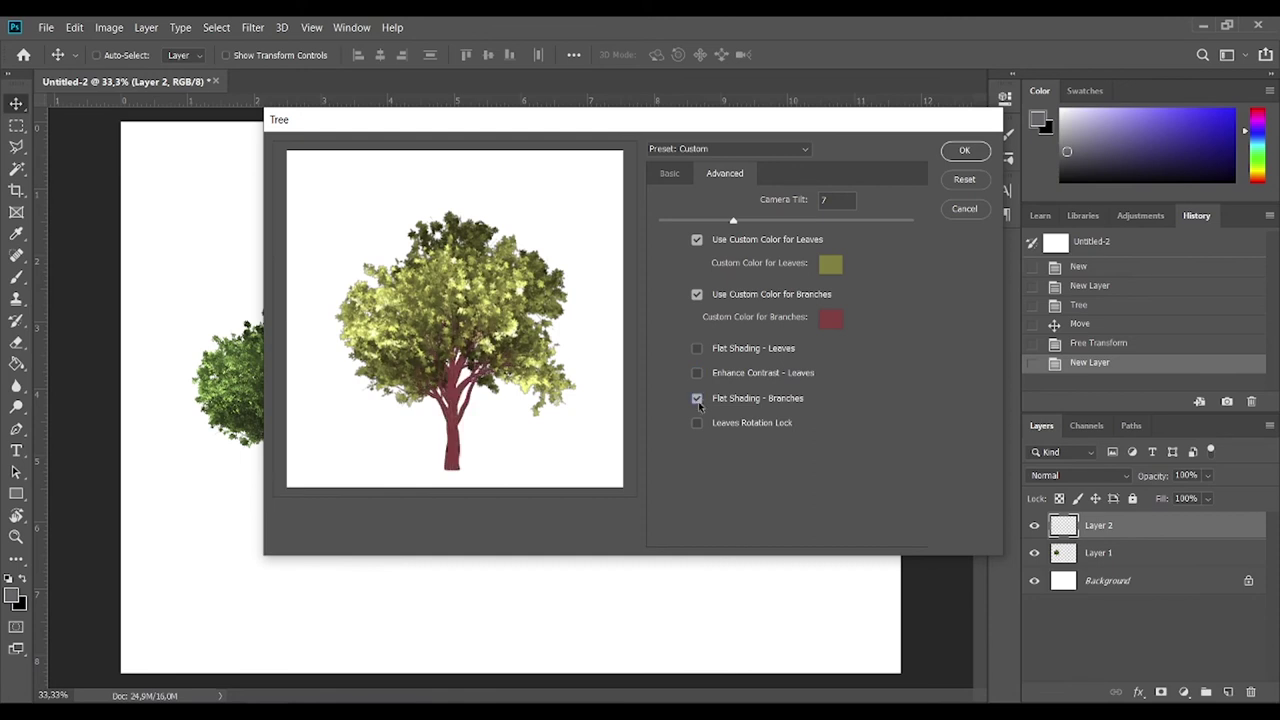
pyautogui.click(699, 402)
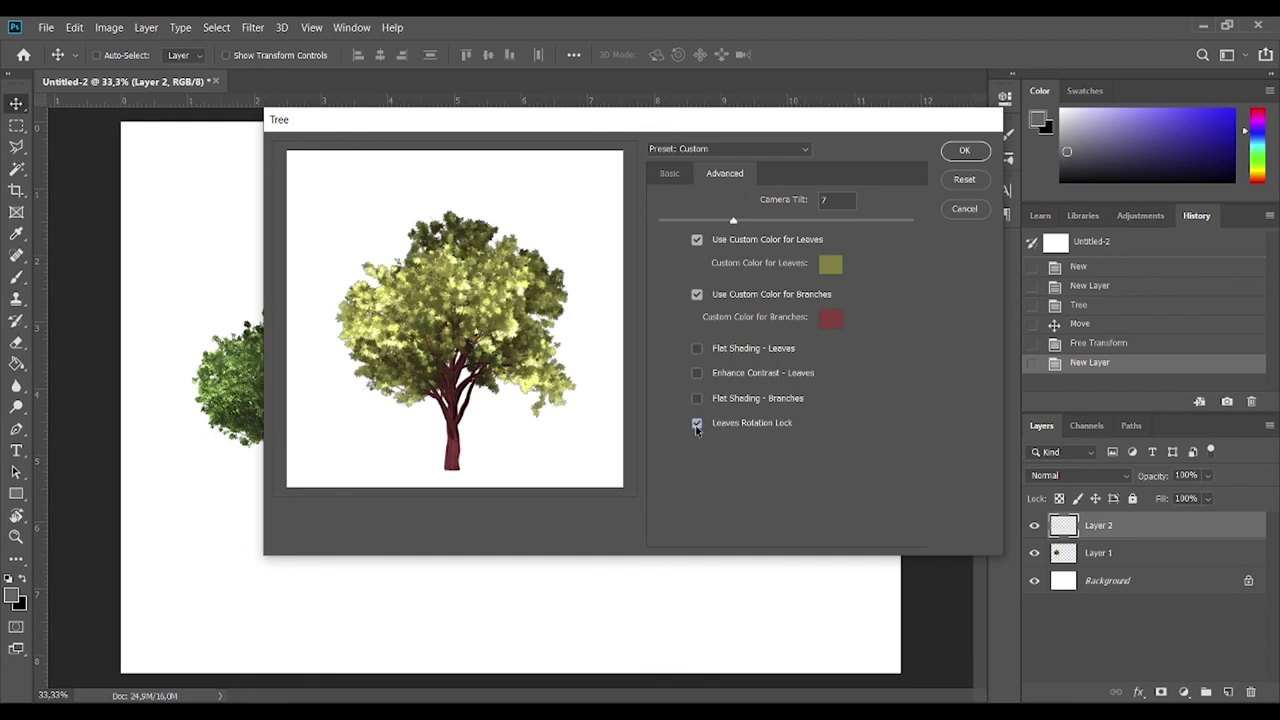
pyautogui.click(697, 427)
pyautogui.click(964, 150)
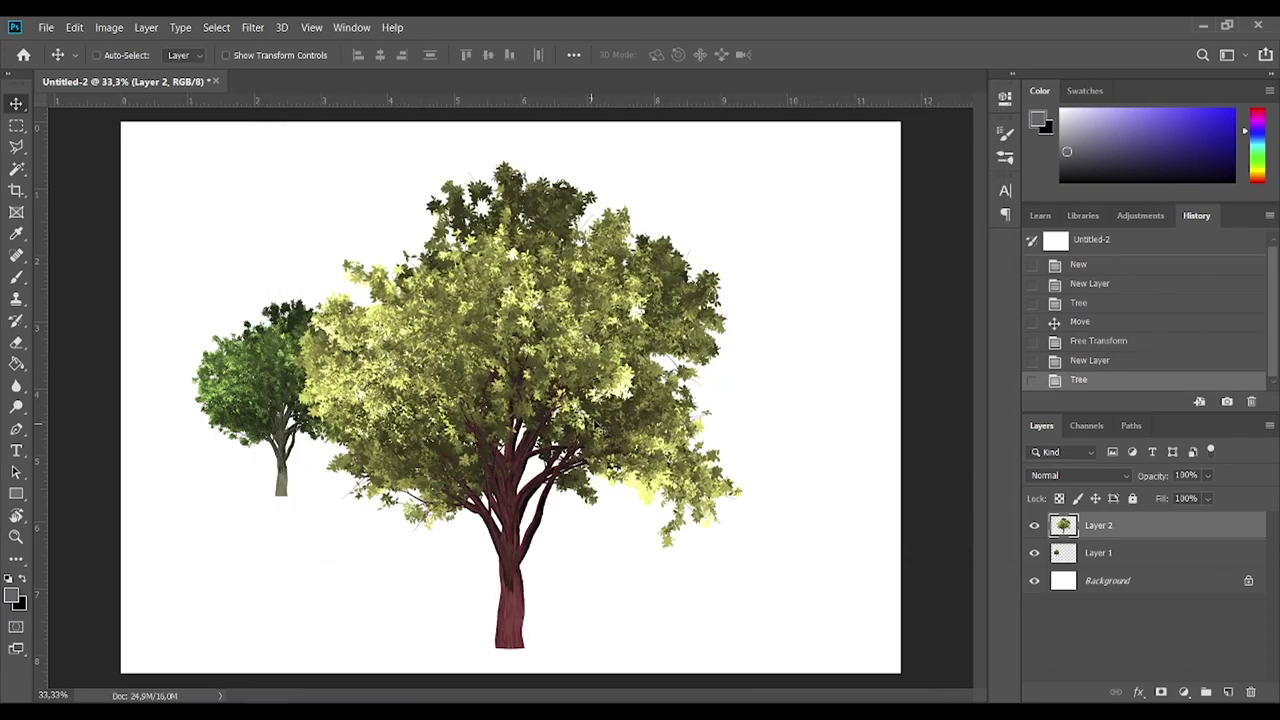
# Nudge the new olive tree and scale it down to about 41%
pyautogui.moveTo(520, 378); pyautogui.dragTo(598, 317)
pyautogui.scroll(5, 598, 317)
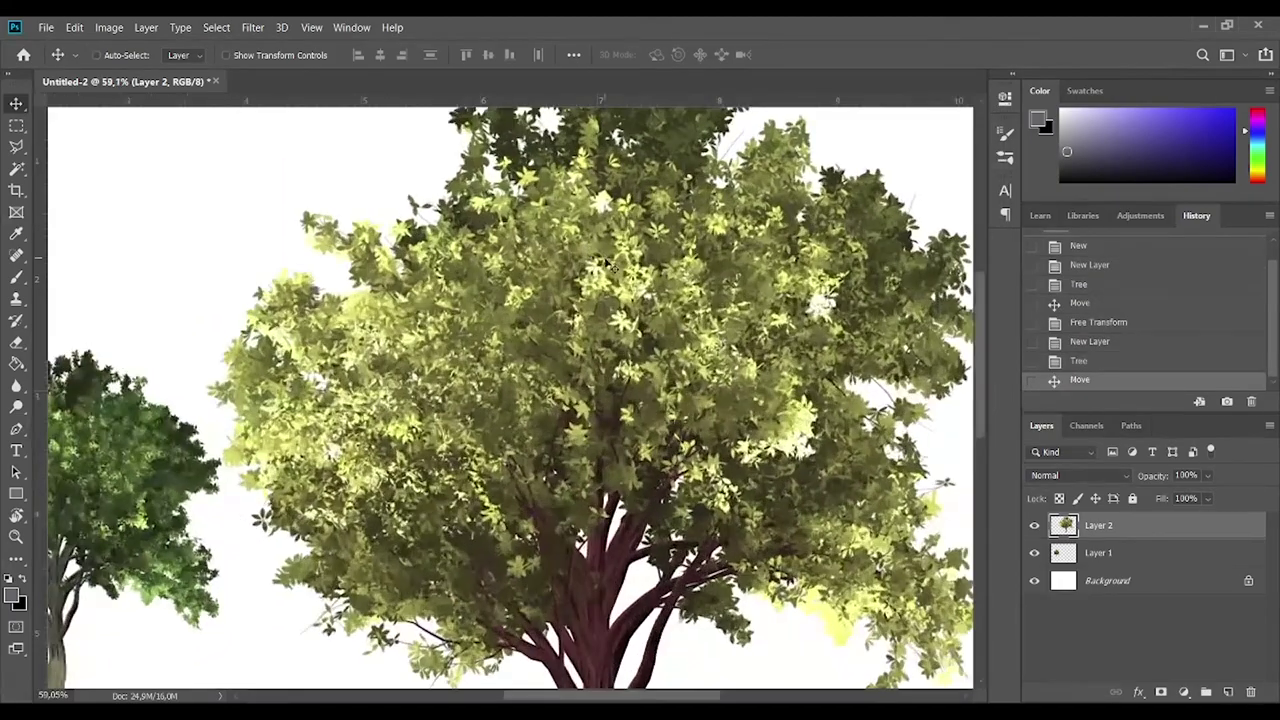
pyautogui.scroll(2, 600, 310)
pyautogui.scroll(2, 620, 297)
pyautogui.scroll(-3, 620, 297)
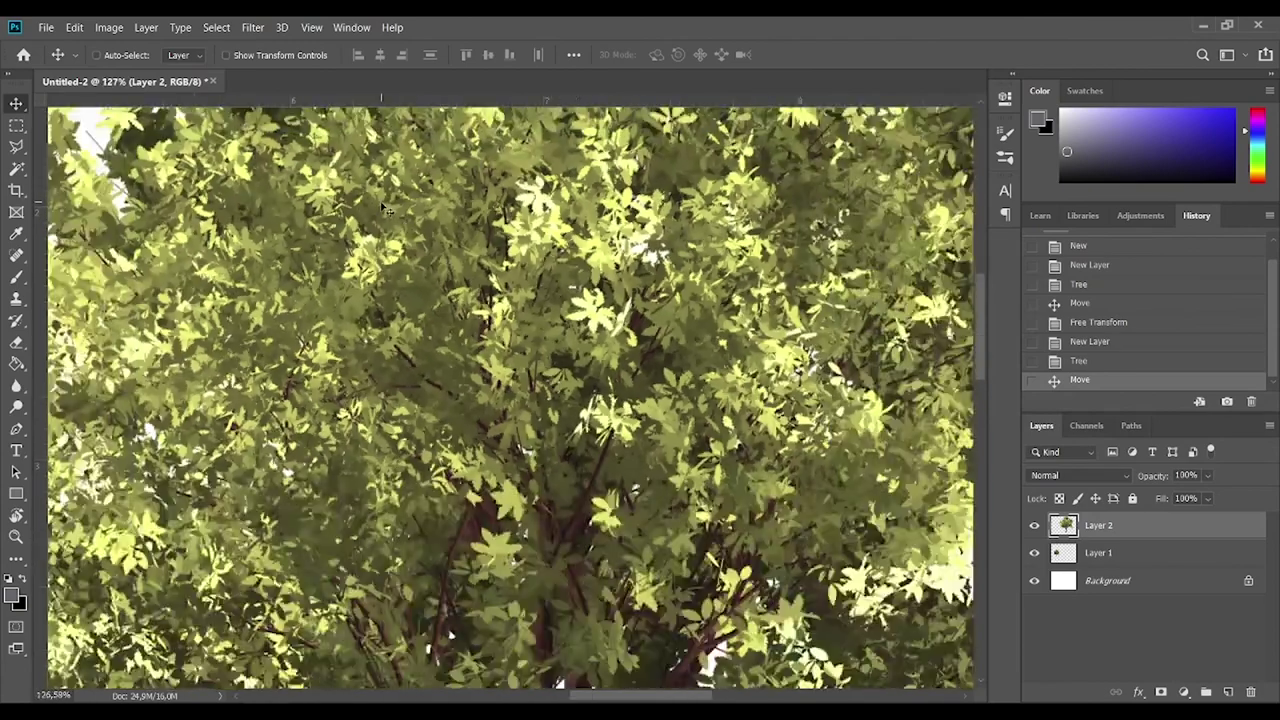
pyautogui.scroll(-2, 620, 297)
pyautogui.scroll(-3, 490, 375)
pyautogui.scroll(2, 490, 375)
pyautogui.scroll(1, 490, 375)
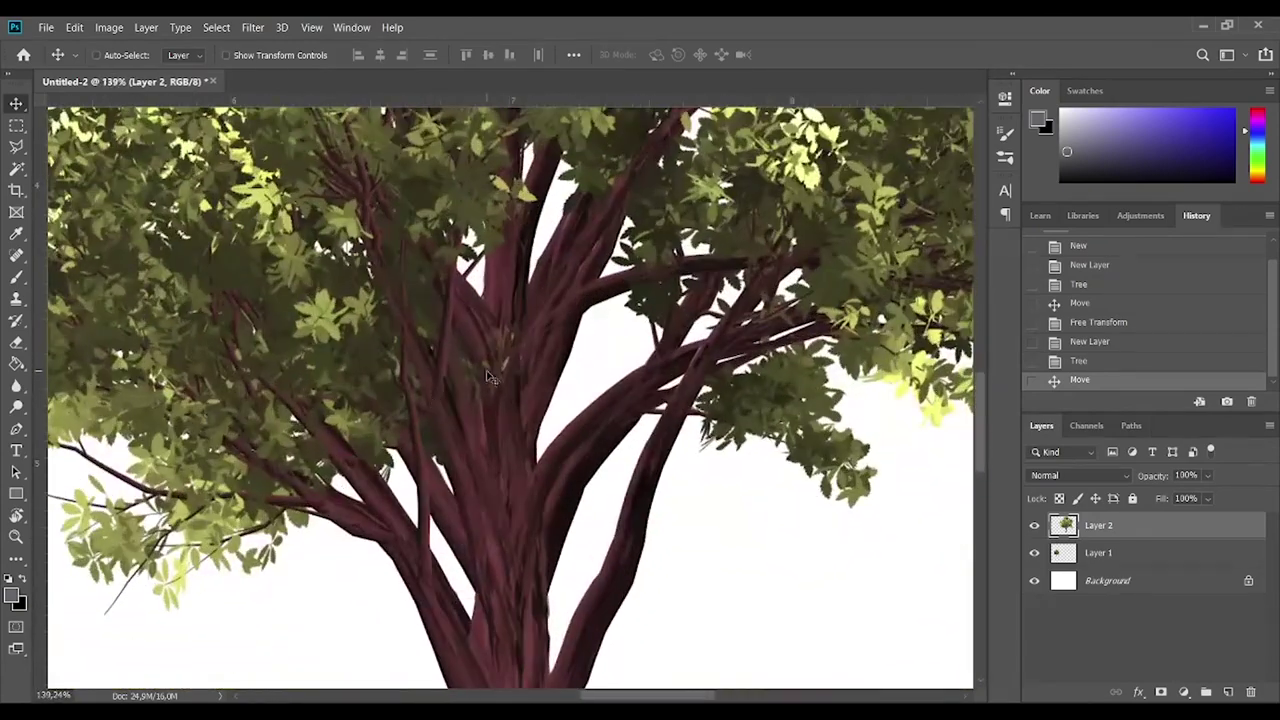
pyautogui.scroll(-2, 490, 375)
pyautogui.scroll(-3, 490, 375)
pyautogui.hotkey('ctrl', 't')
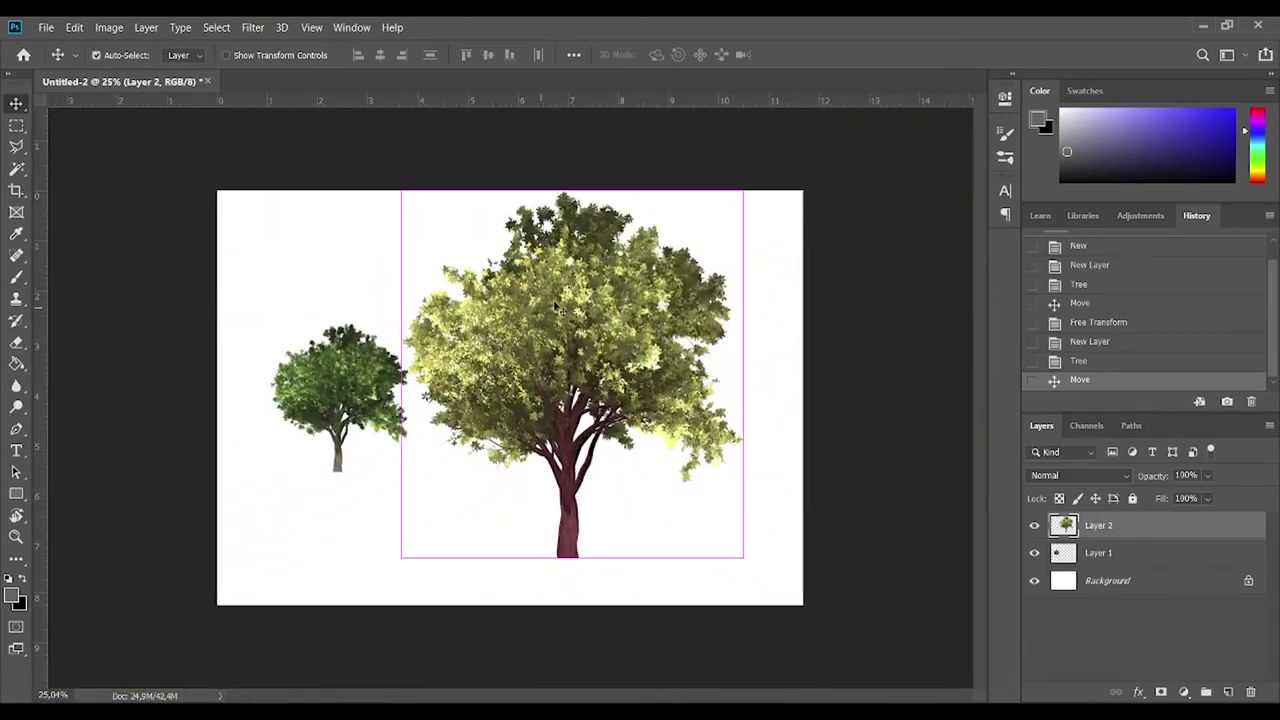
pyautogui.moveTo(719, 185); pyautogui.dragTo(560, 420)
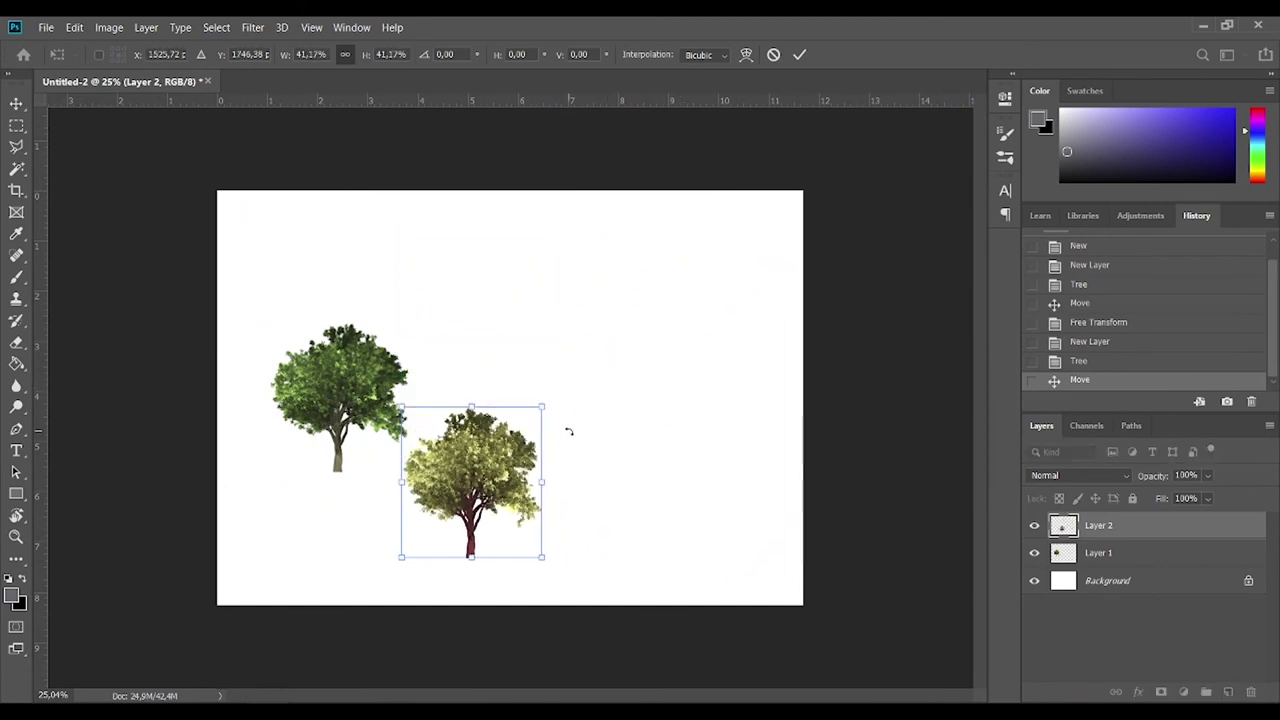
pyautogui.doubleClick(481, 483)
# Move the small tree level beside the green tree and enlarge it slightly
pyautogui.moveTo(465, 413); pyautogui.dragTo(535, 338)
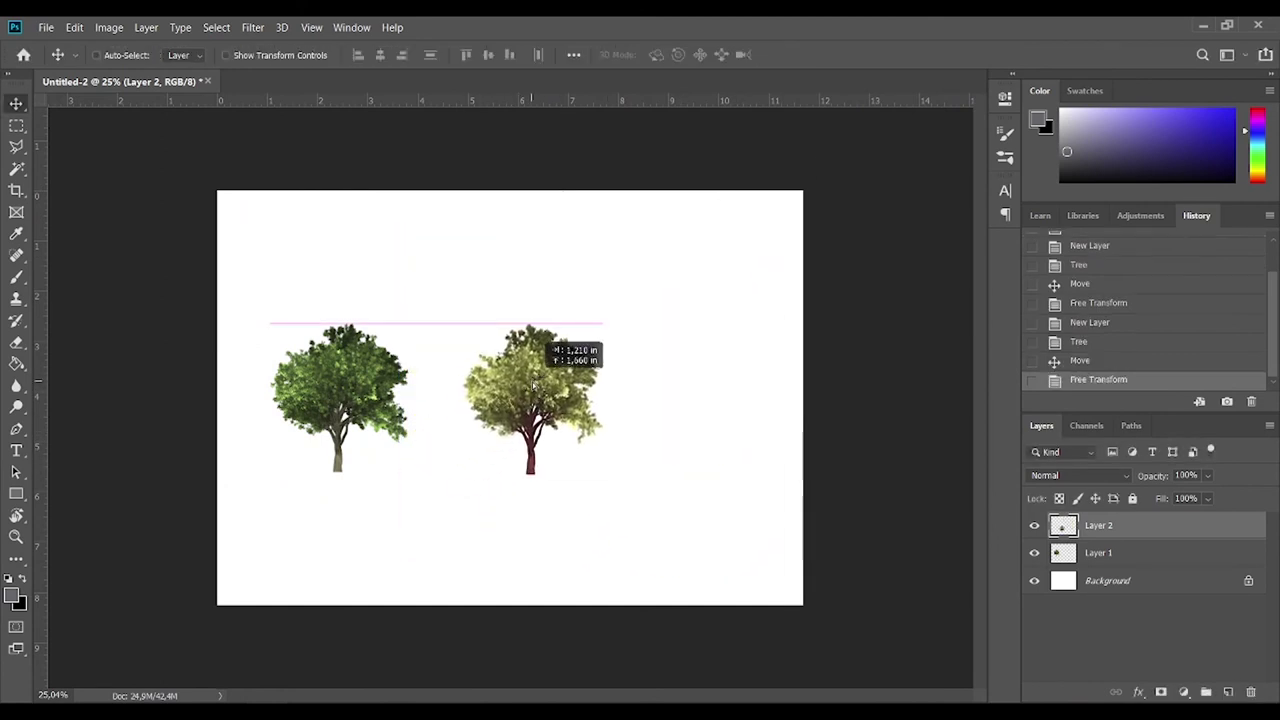
pyautogui.moveTo(545, 390); pyautogui.dragTo(546, 392)
pyautogui.hotkey('ctrl', 't')
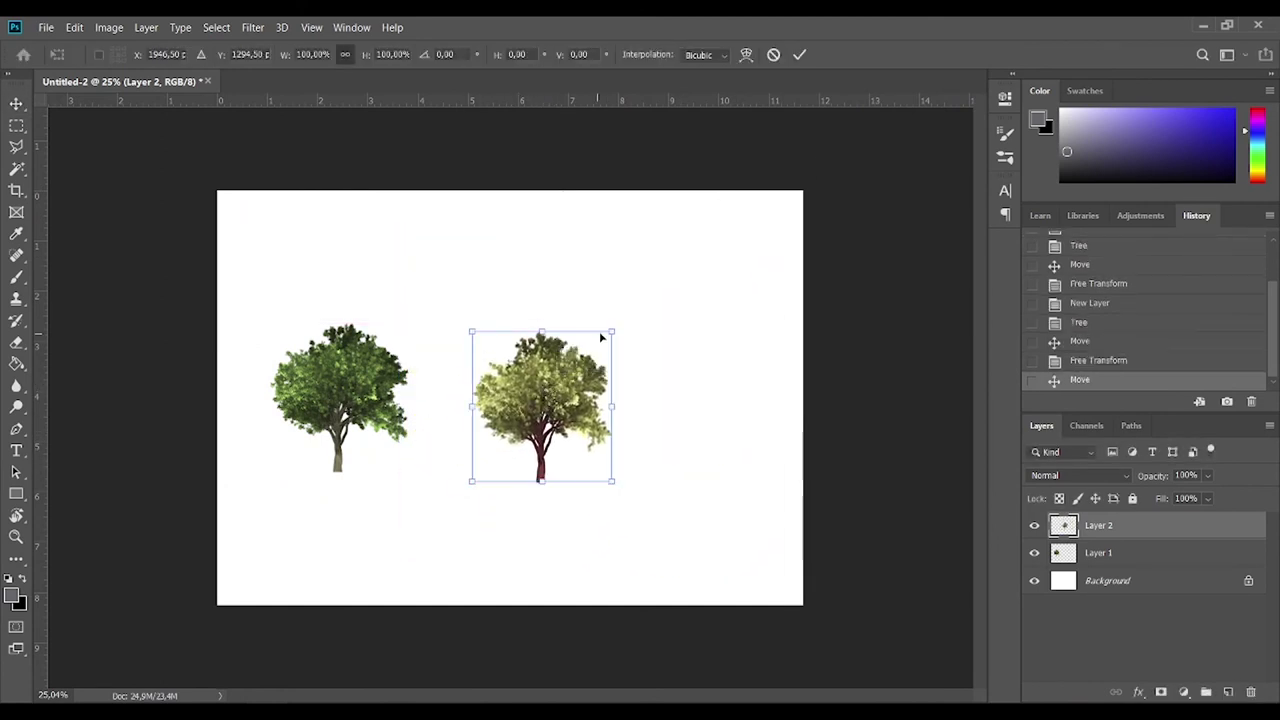
pyautogui.moveTo(611, 331); pyautogui.dragTo(614, 326)
pyautogui.press('Return')
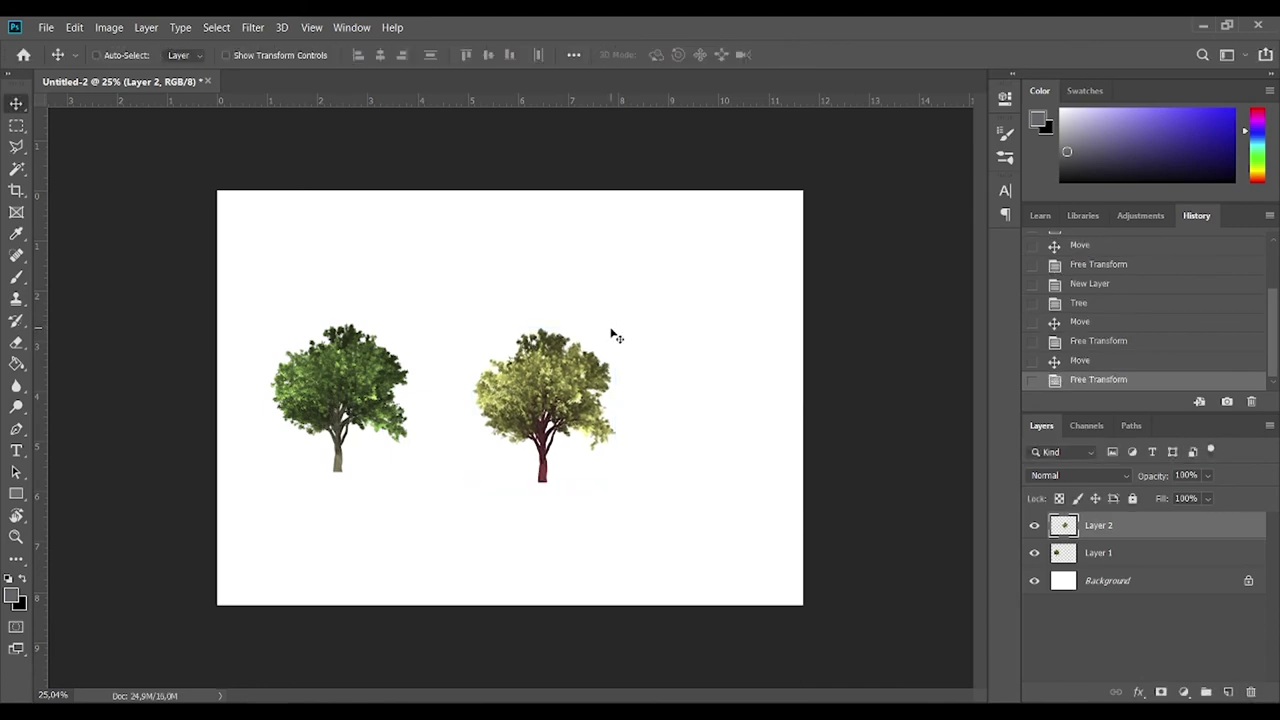